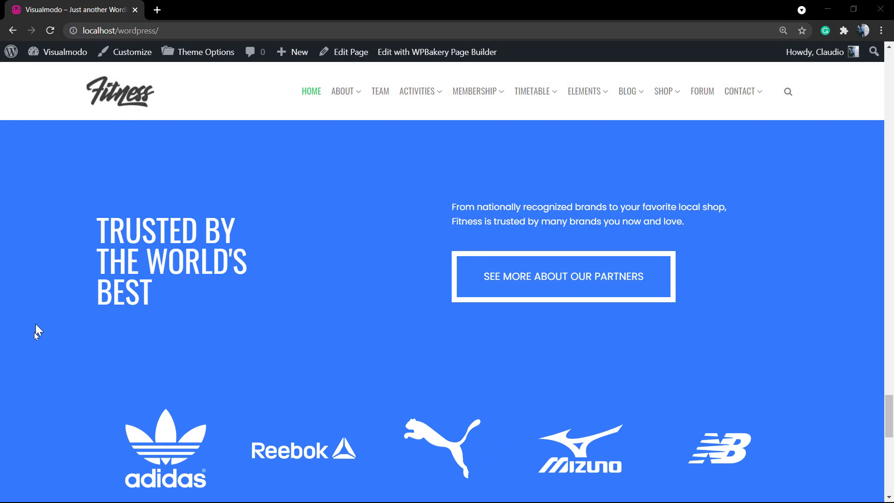
Browse and scroll through the WordPress admin screens
click(35, 238)
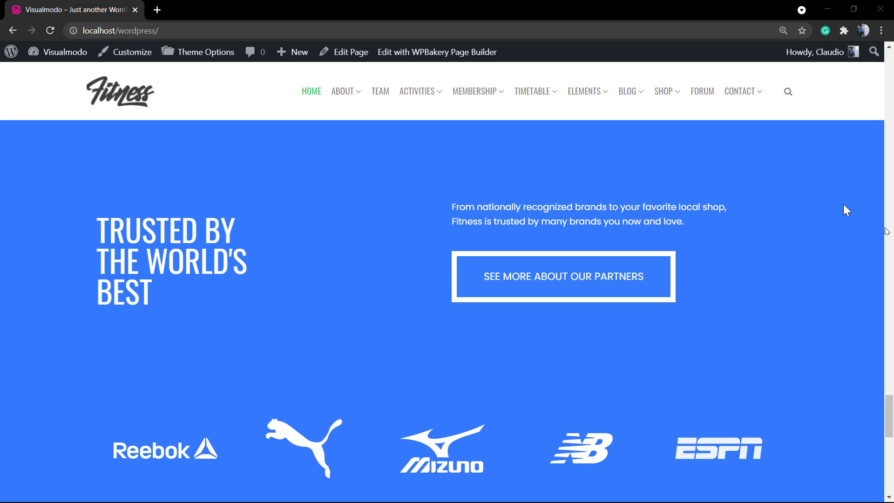
scroll(799, 346, down, 2)
scroll(798, 346, up, 1)
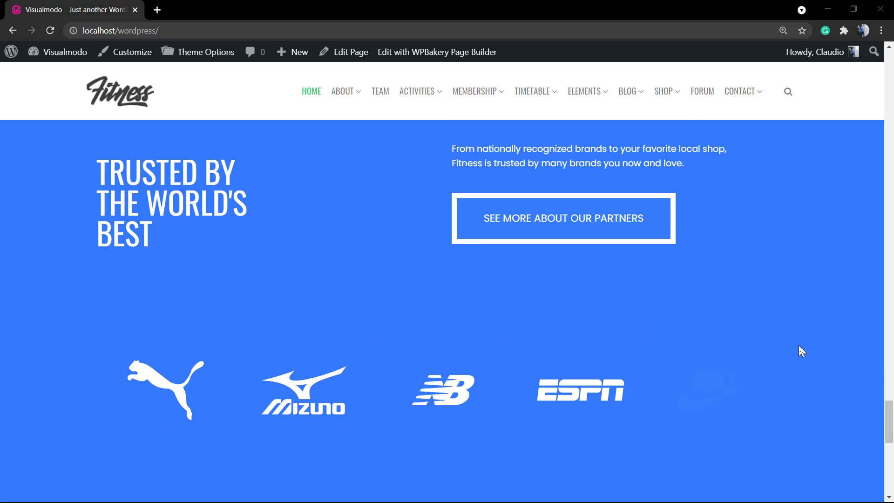
scroll(799, 346, down, 2)
scroll(799, 346, up, 4)
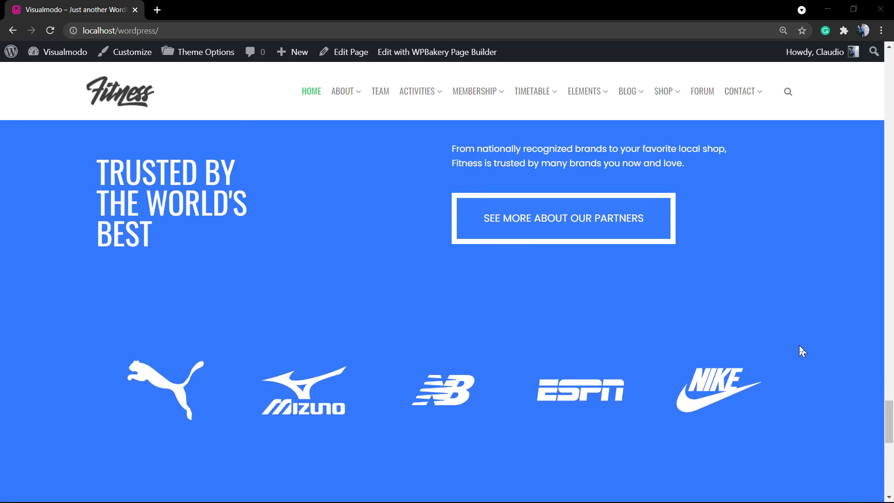
scroll(233, 256, up, 10)
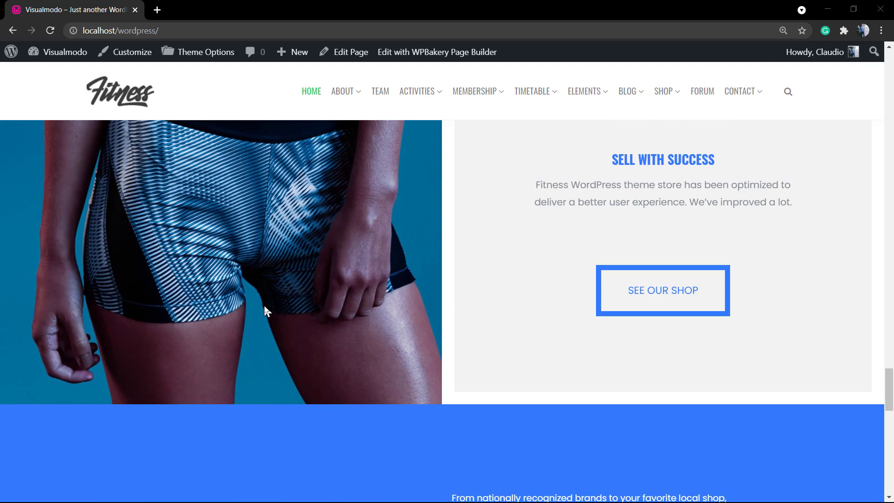
scroll(359, 354, up, 20)
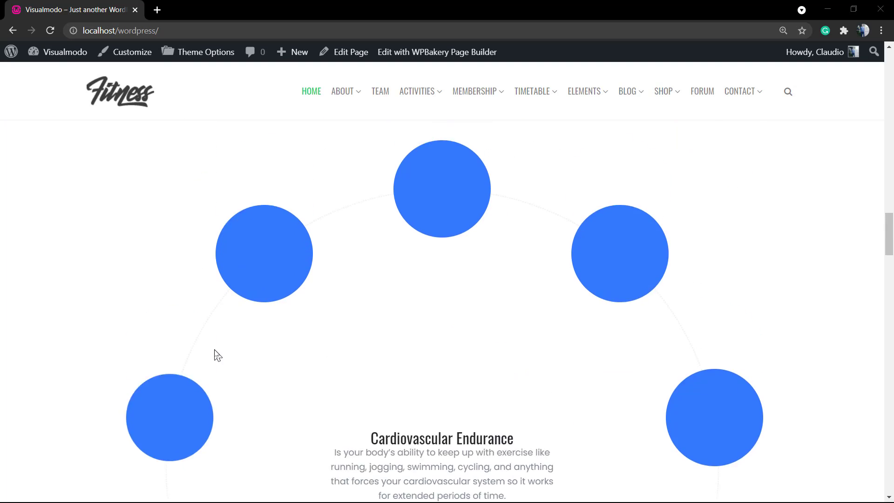
scroll(326, 271, up, 3)
scroll(351, 261, down, 7)
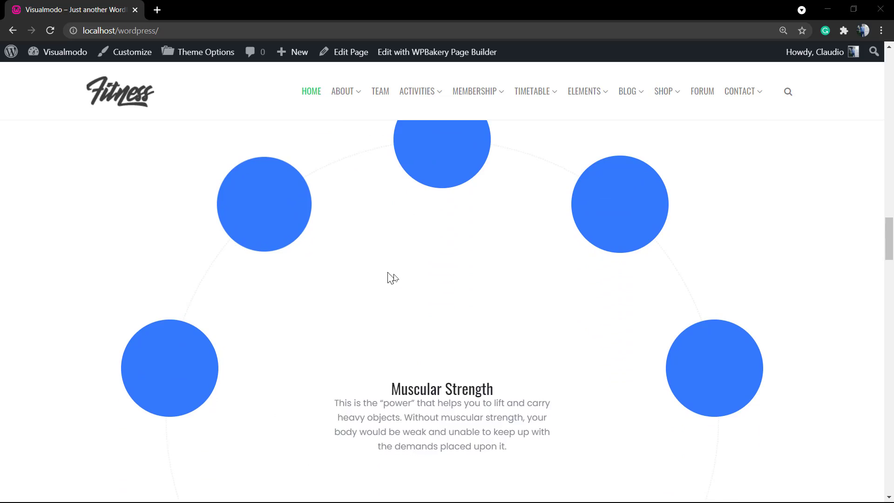
scroll(319, 316, up, 15)
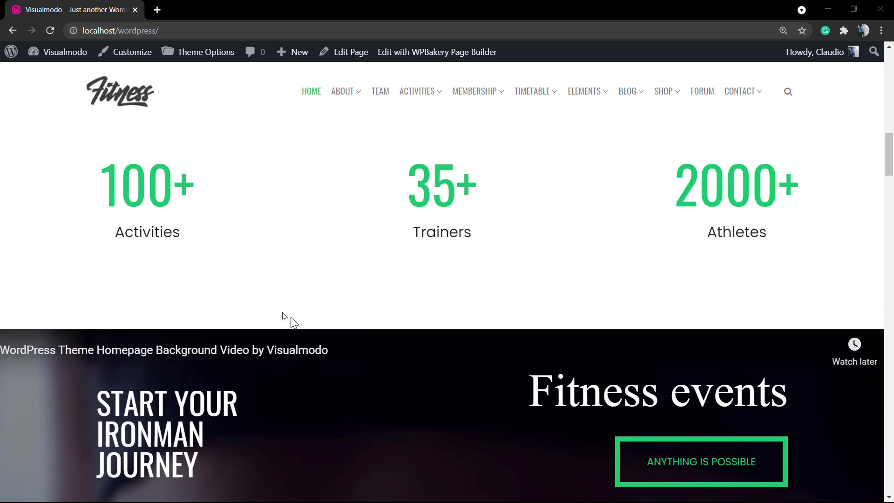
scroll(279, 318, up, 5)
click(35, 375)
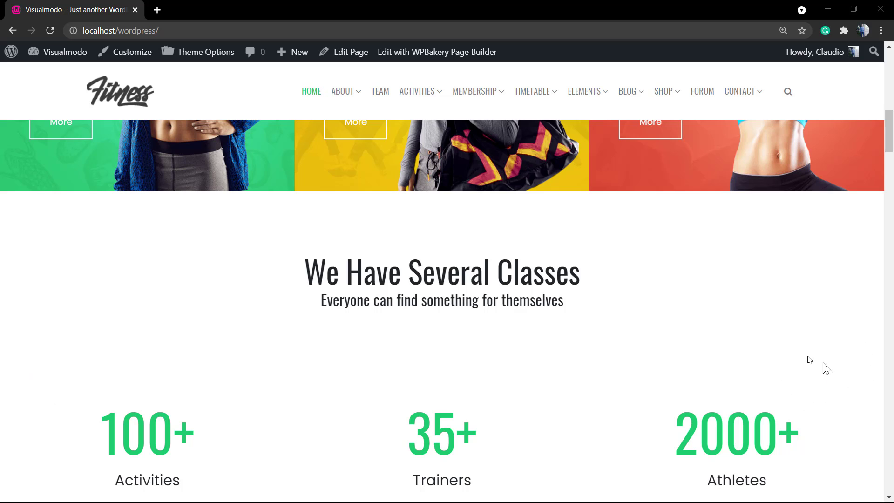
scroll(820, 365, up, 6)
scroll(571, 360, up, 7)
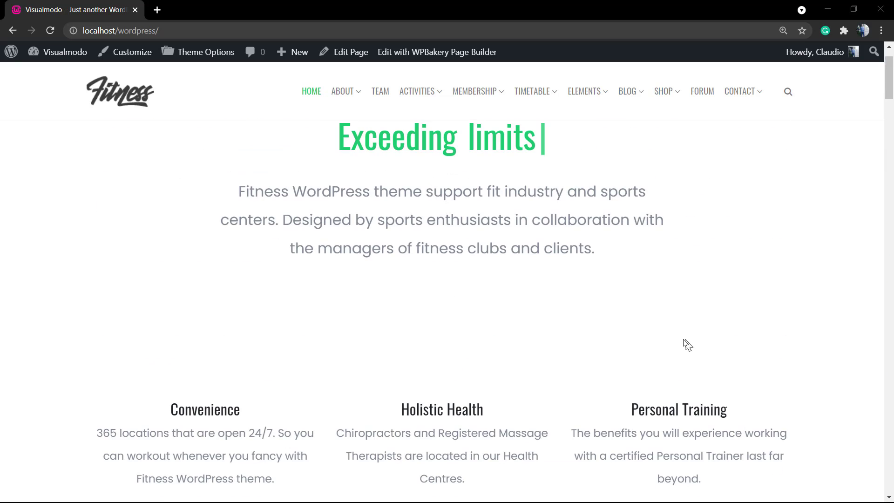
scroll(567, 314, up, 3)
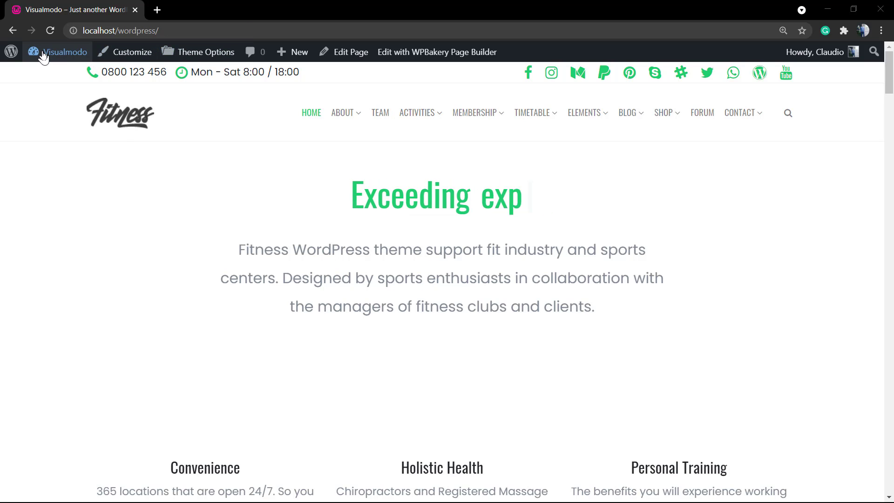
From the Dashboard, start a new page with Pages > Add New
mouse_move(56, 51)
click(49, 74)
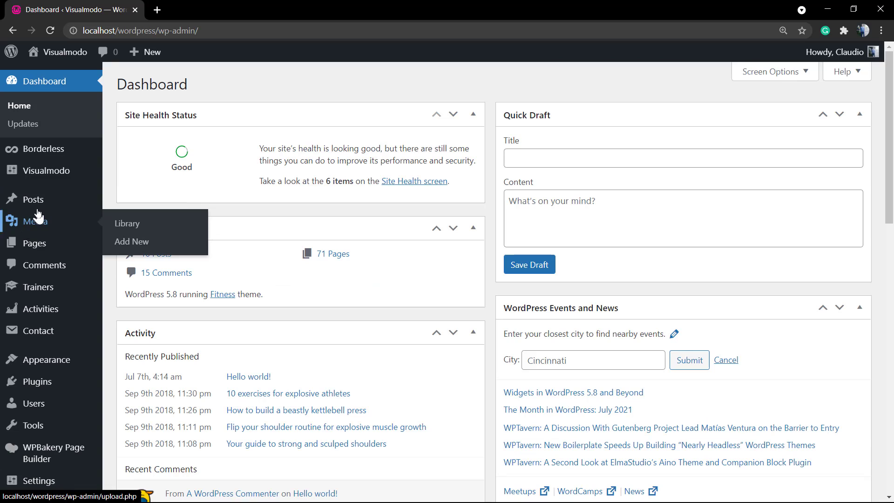
click(129, 263)
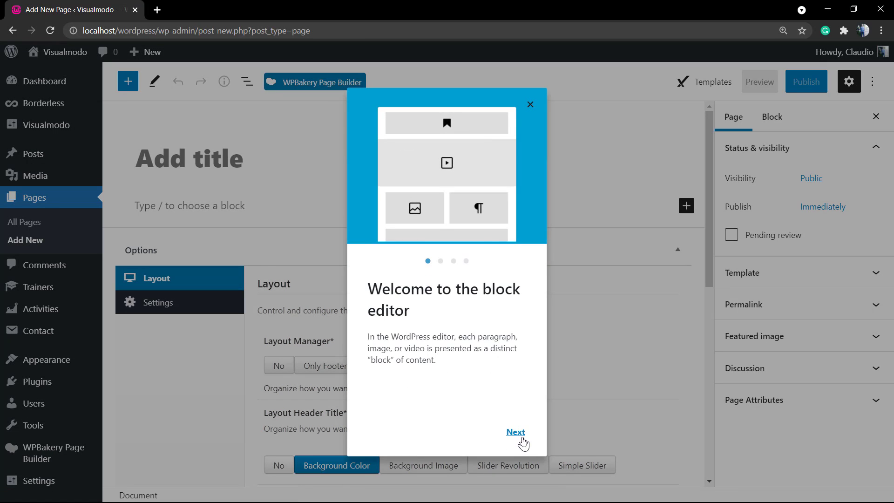
Skip through the editor welcome guide and enable WPBakery Page Builder for the page
click(516, 432)
click(516, 432)
click(516, 432)
click(515, 432)
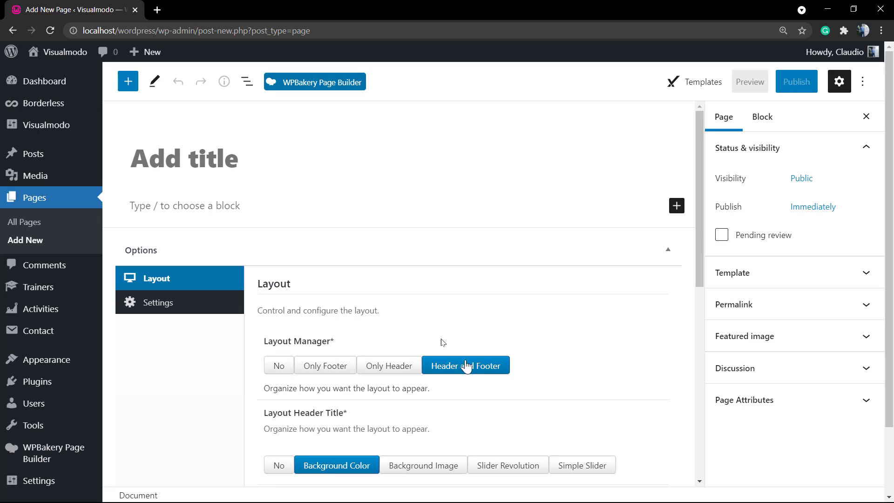
click(303, 89)
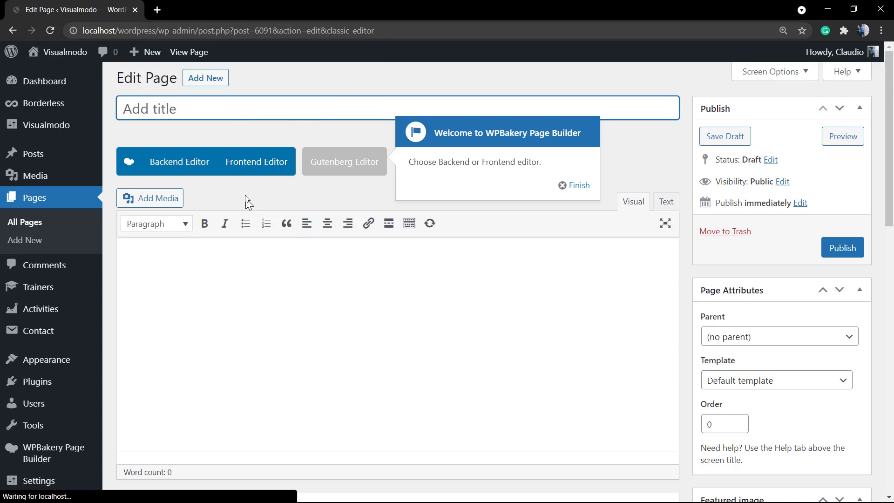
Dismiss the WPBakery tip and title the page 'Full Width and Height Section WPBakery'
click(574, 187)
click(310, 114)
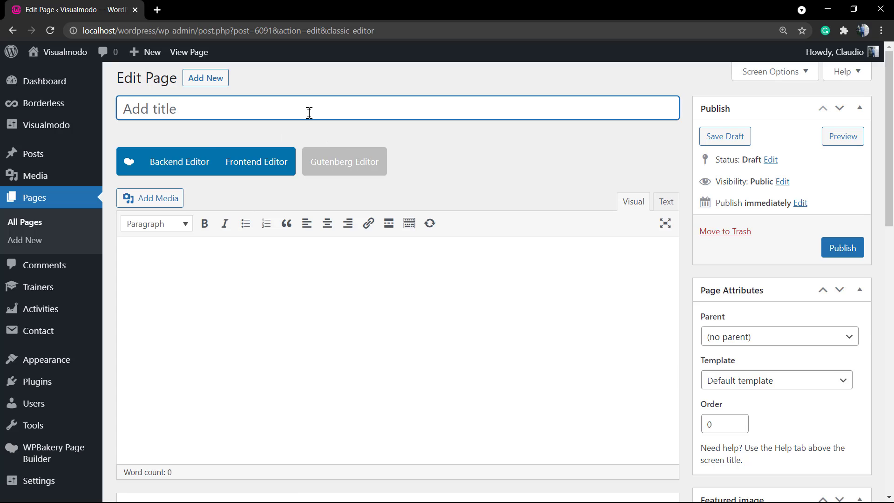
text(F)
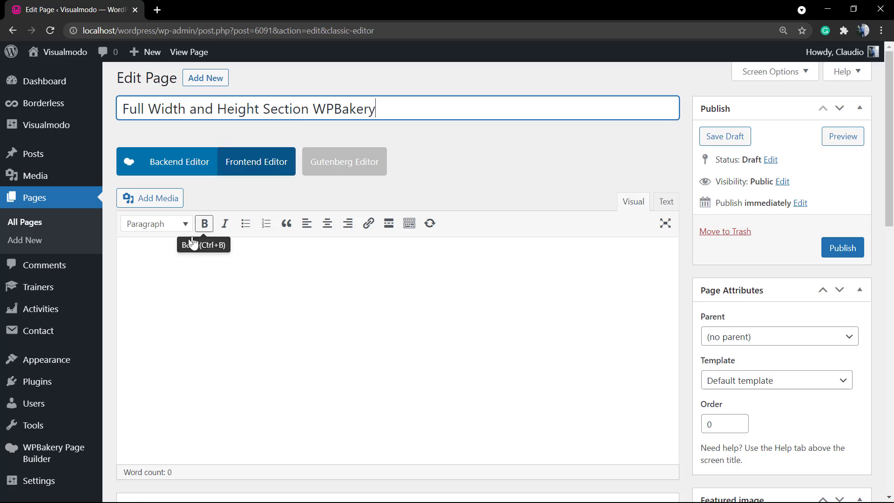
click(410, 225)
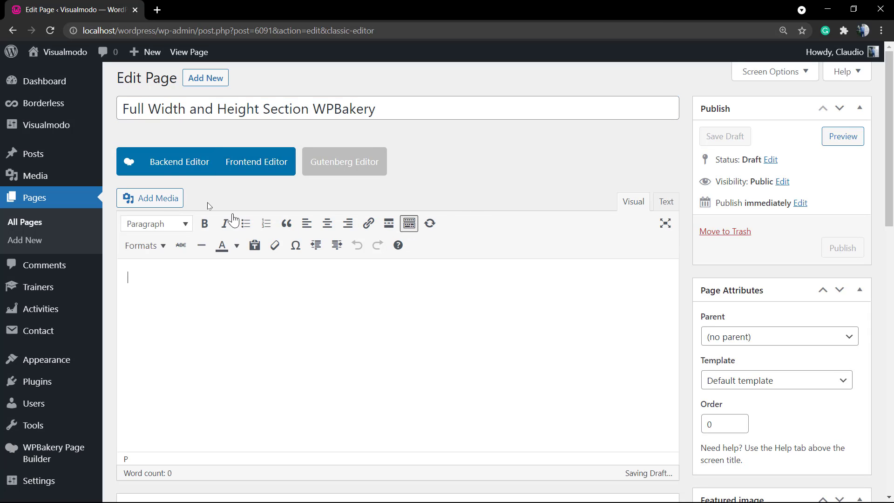
In the backend editor, add a Text Block and save it with its sample text
click(188, 167)
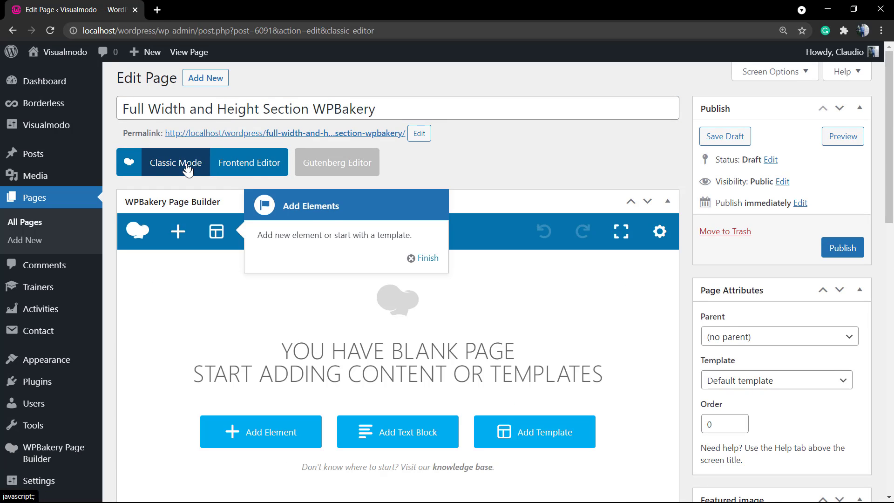
click(425, 259)
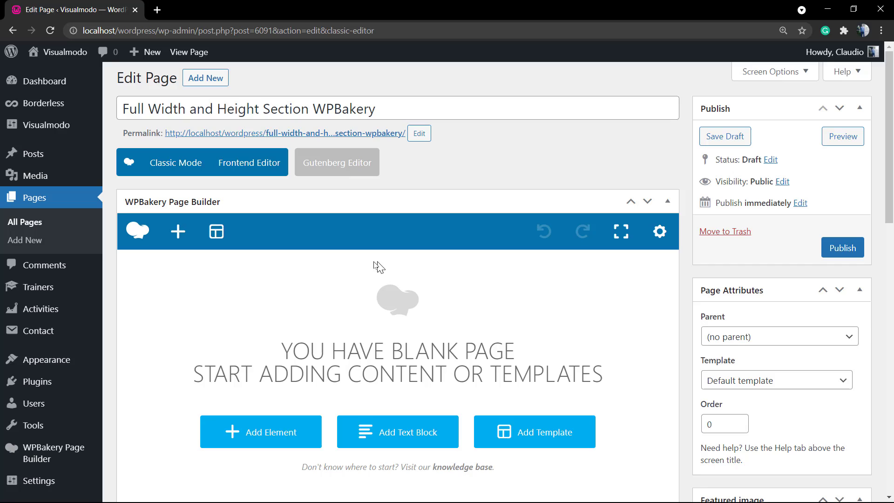
scroll(378, 267, down, 3)
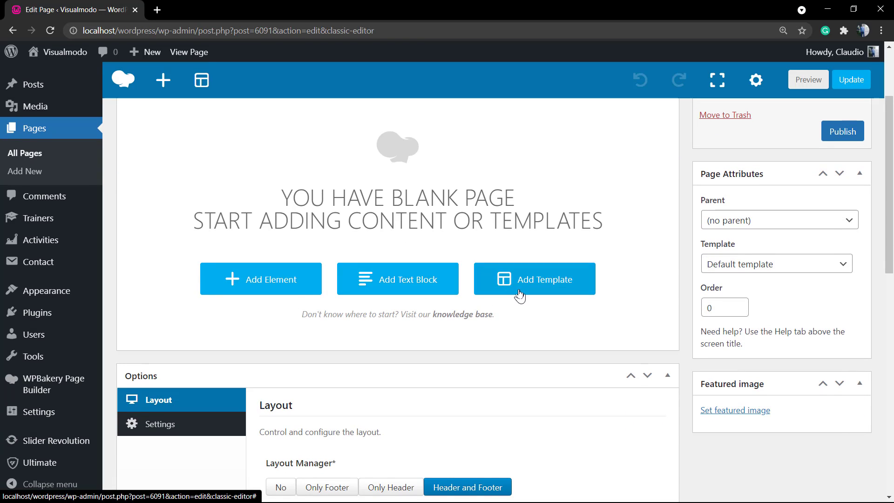
click(262, 281)
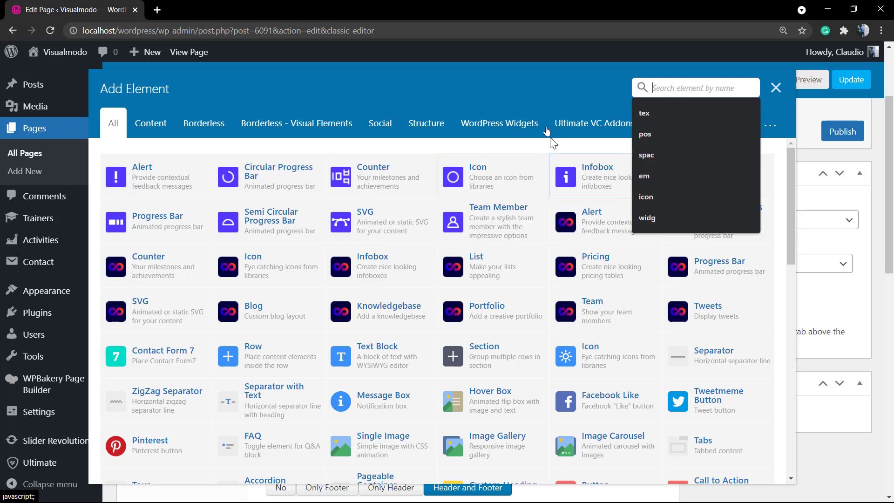
click(535, 91)
click(683, 87)
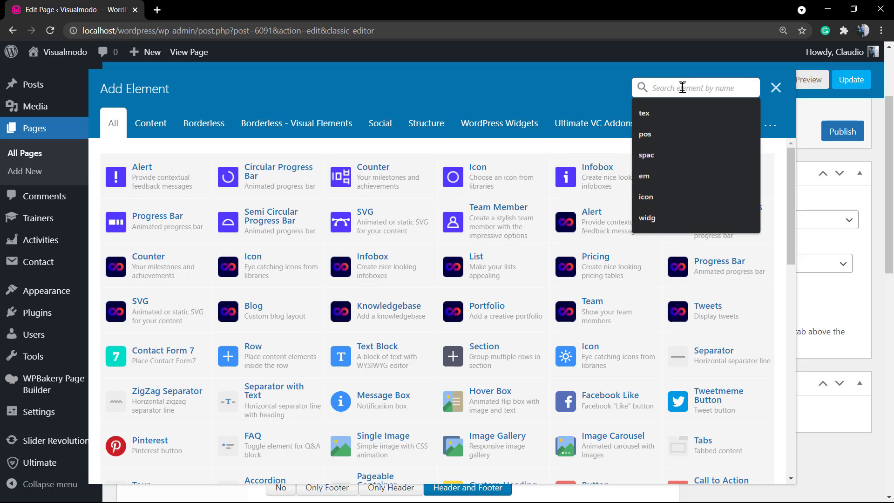
click(541, 92)
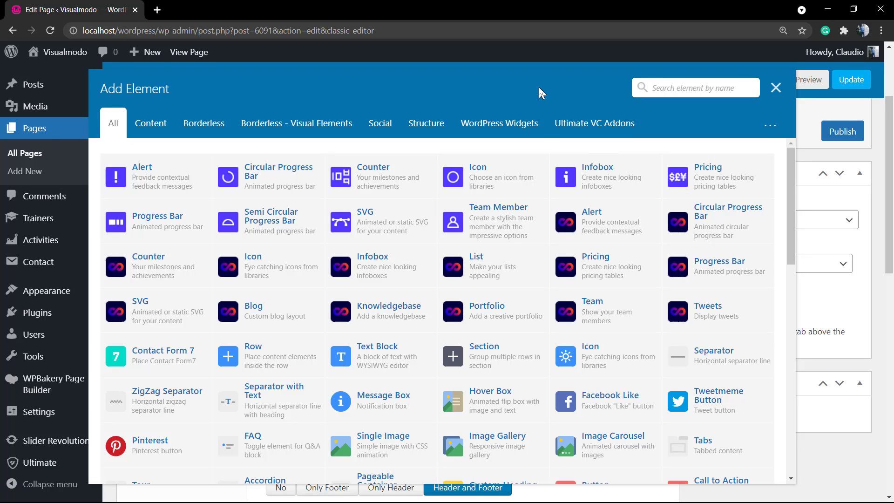
scroll(366, 277, down, 1)
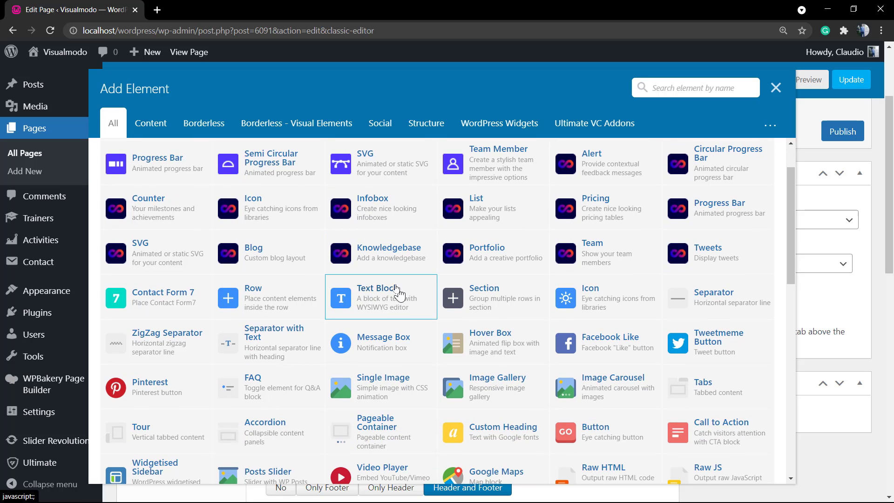
click(379, 298)
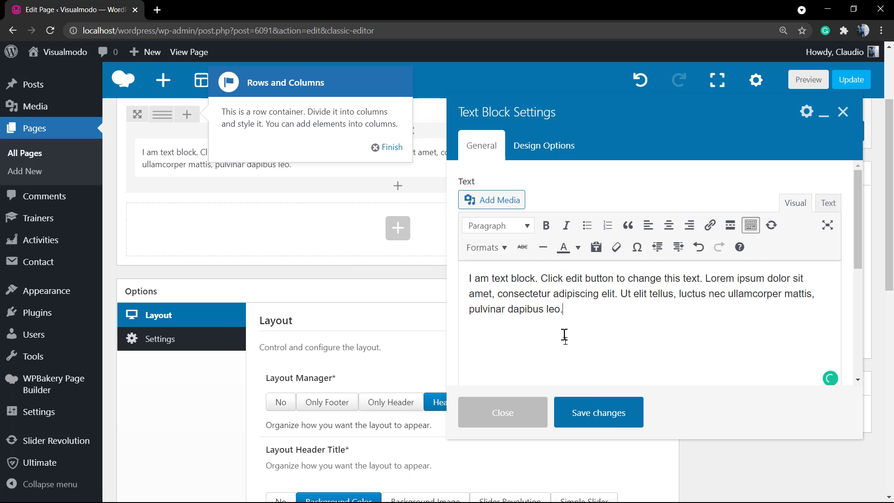
click(599, 412)
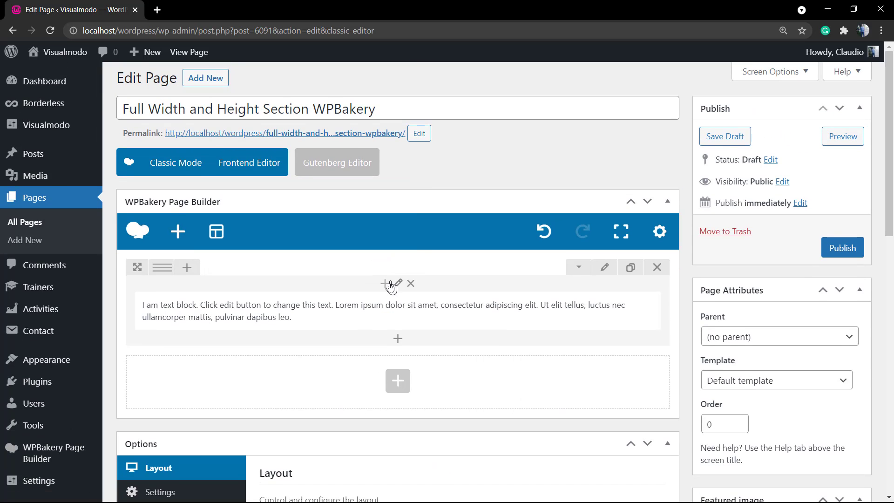
mouse_move(378, 301)
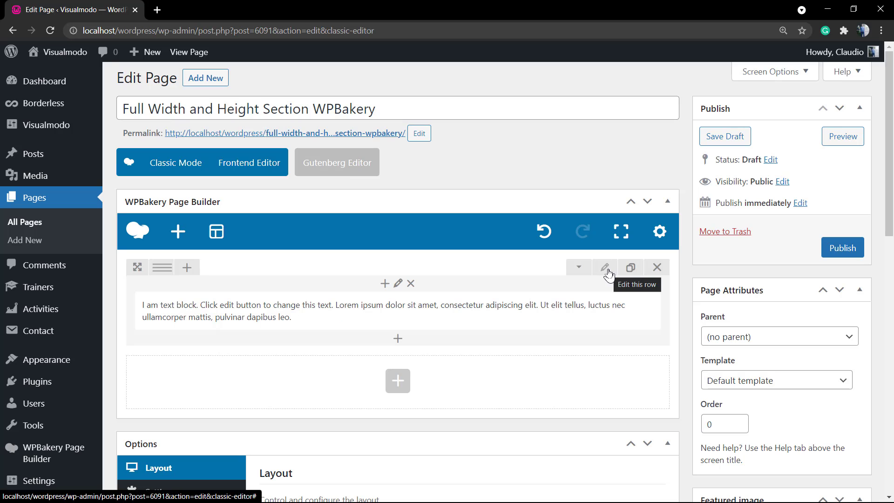
Preview the page in a new tab and inspect the sample text paragraph
click(828, 143)
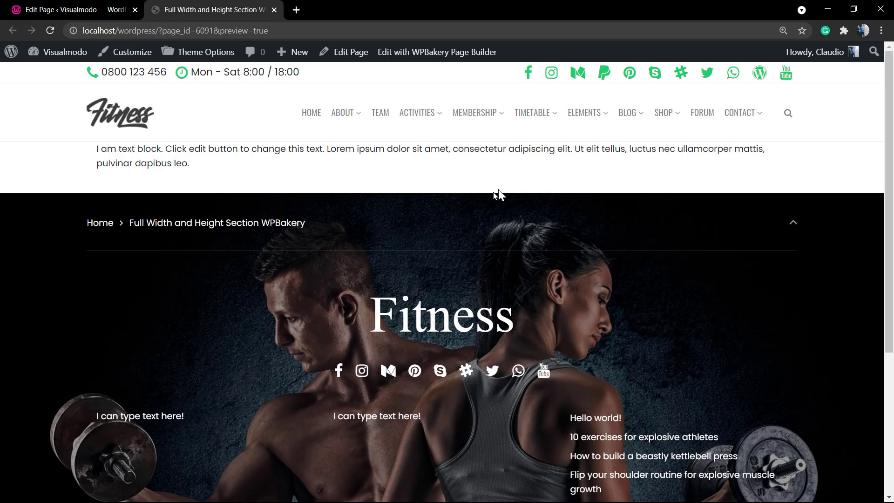
drag(97, 149, 205, 166)
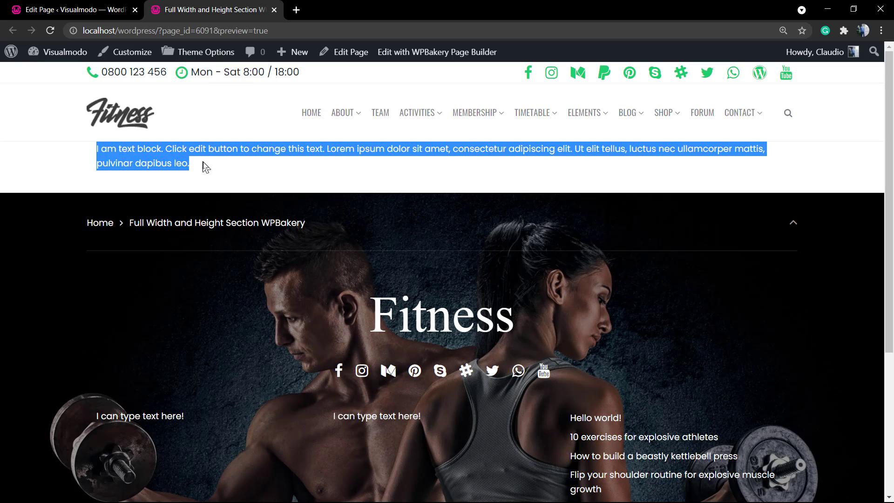
click(40, 168)
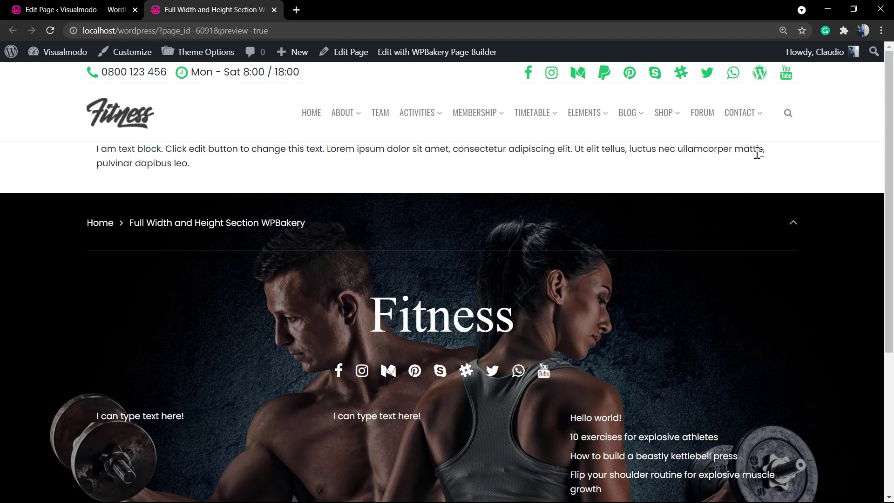
In the row's Design Options, set top and bottom padding to 50
click(78, 9)
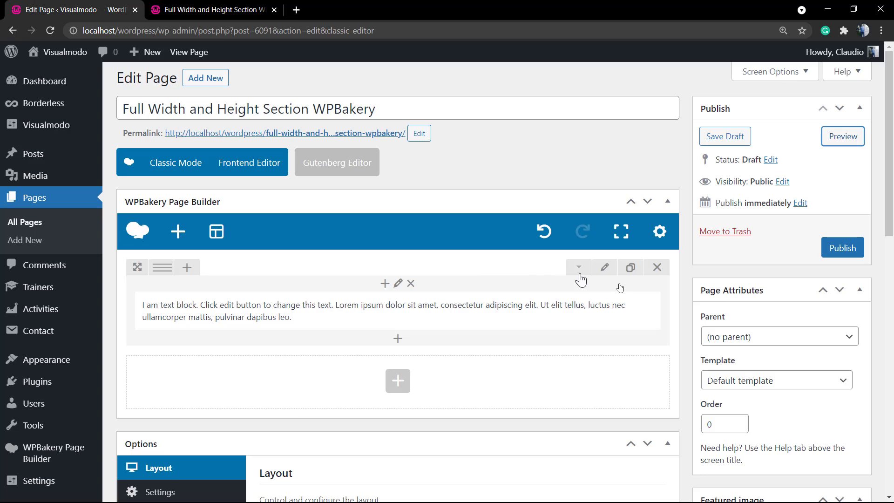
click(605, 269)
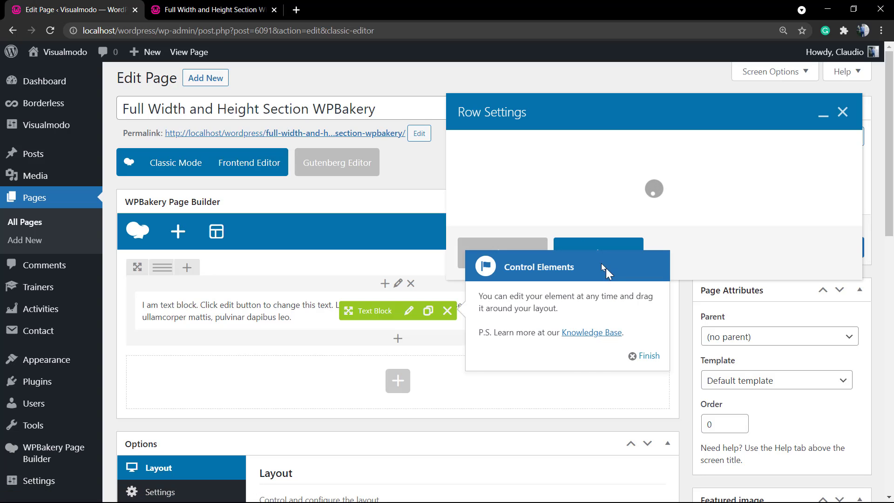
click(524, 146)
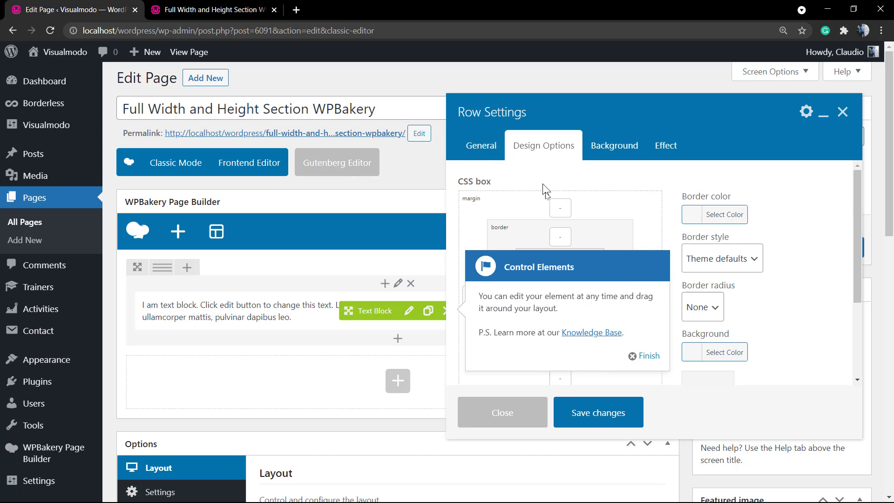
click(647, 354)
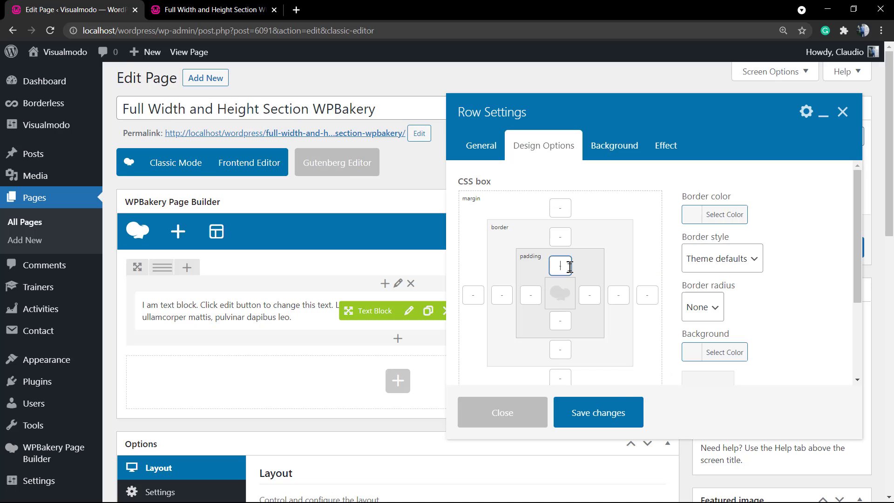
text(50)
click(561, 320)
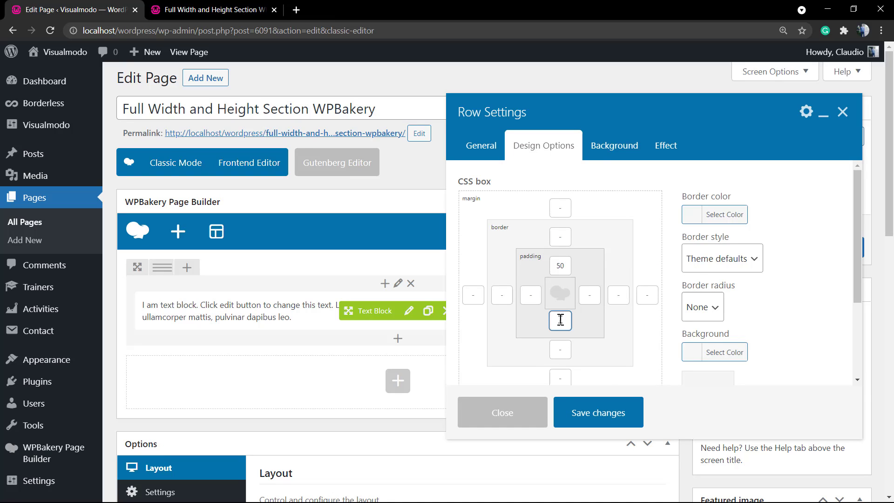
text(50)
click(601, 333)
Give the row a dark grey #6b6b6b background and save the row settings
scroll(639, 333, down, 2)
double_click(702, 278)
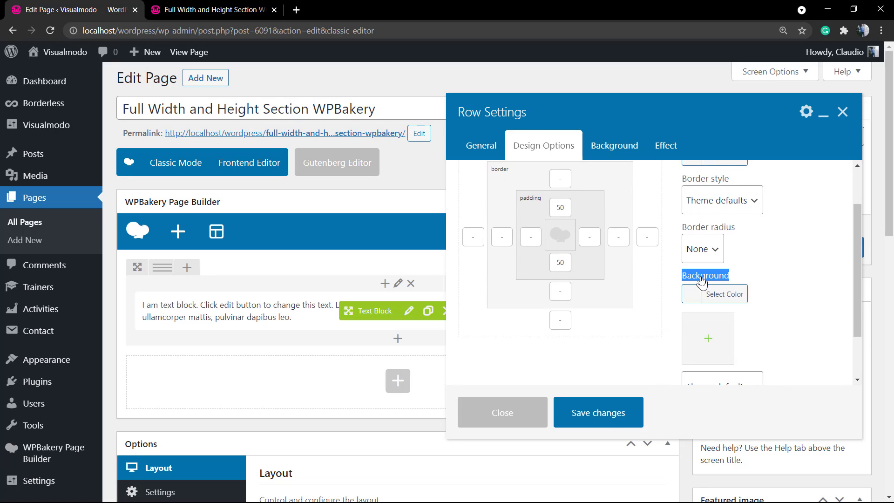
click(723, 298)
drag(694, 361, 665, 363)
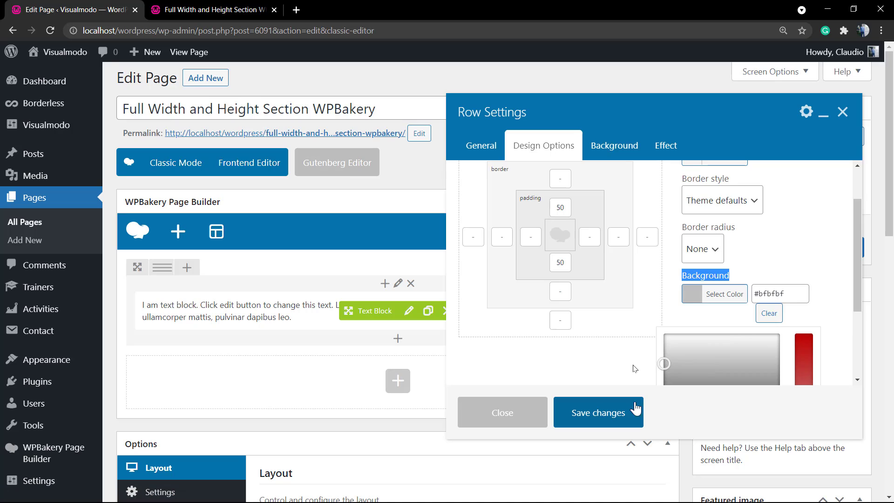
click(661, 326)
scroll(661, 320, down, 2)
click(721, 243)
drag(764, 317, 661, 343)
click(623, 416)
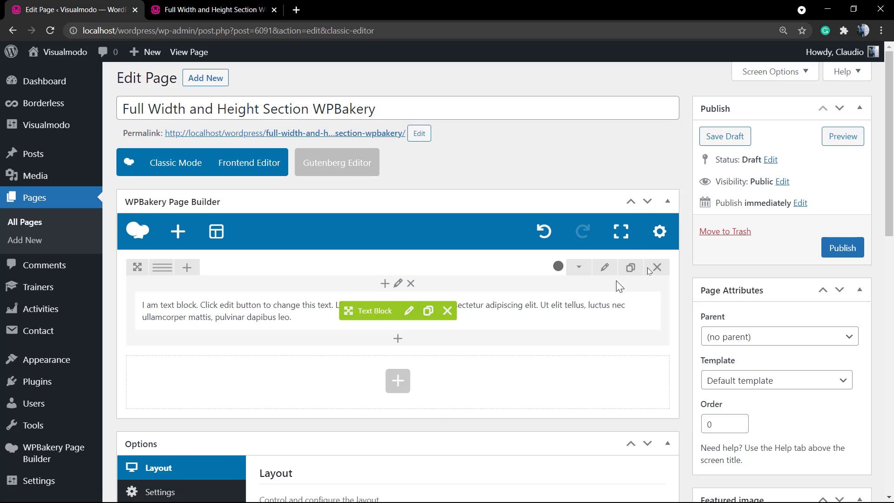
click(842, 136)
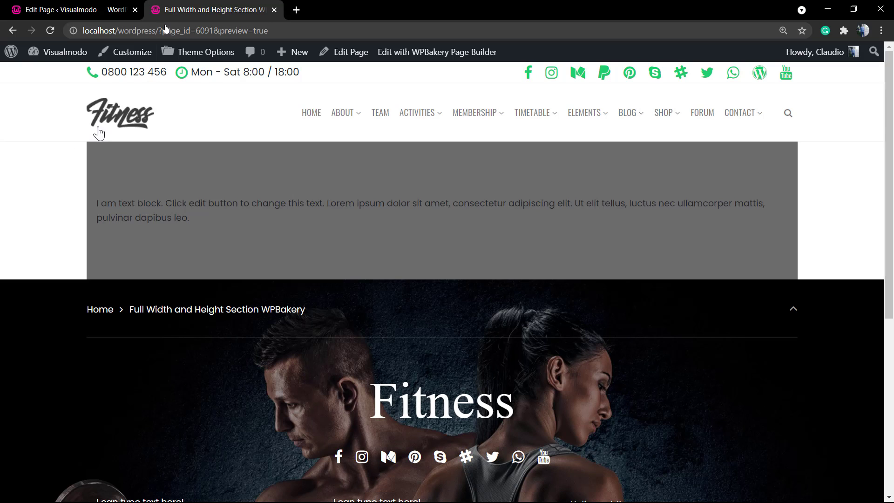
click(77, 9)
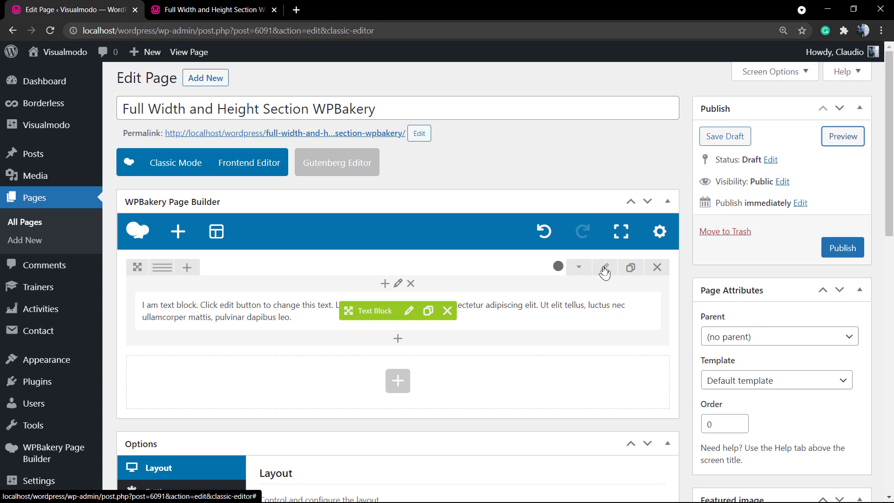
Set the row's Row stretch to 'Stretch row', save, and preview the full-width grey background
click(605, 269)
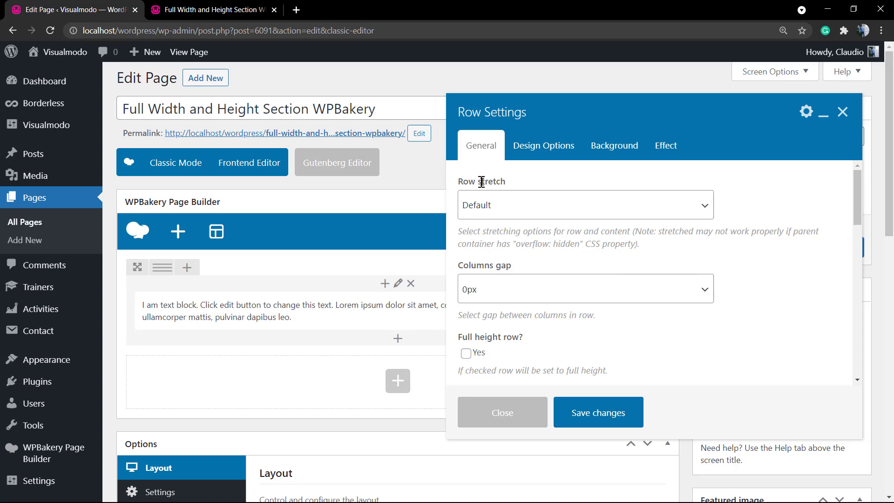
click(509, 207)
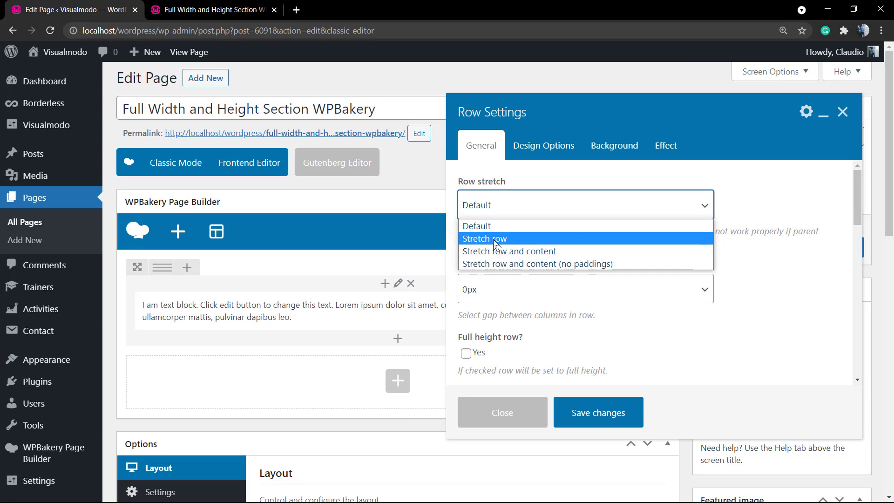
click(495, 239)
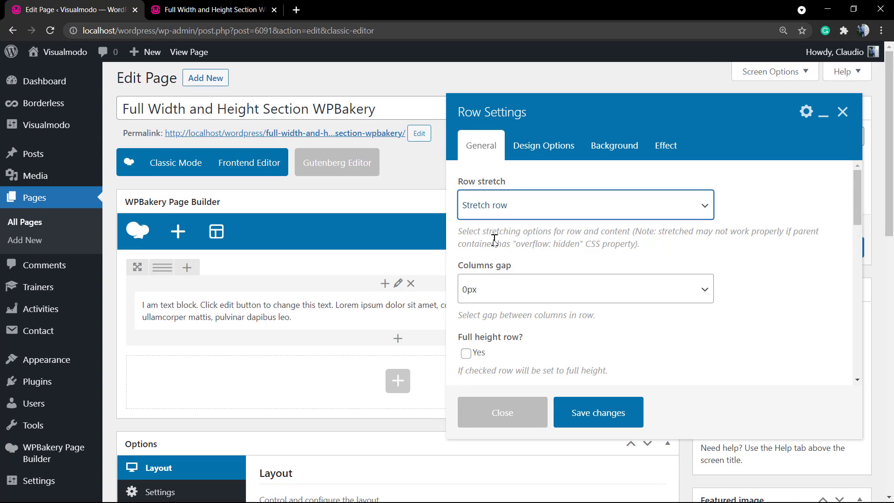
click(584, 412)
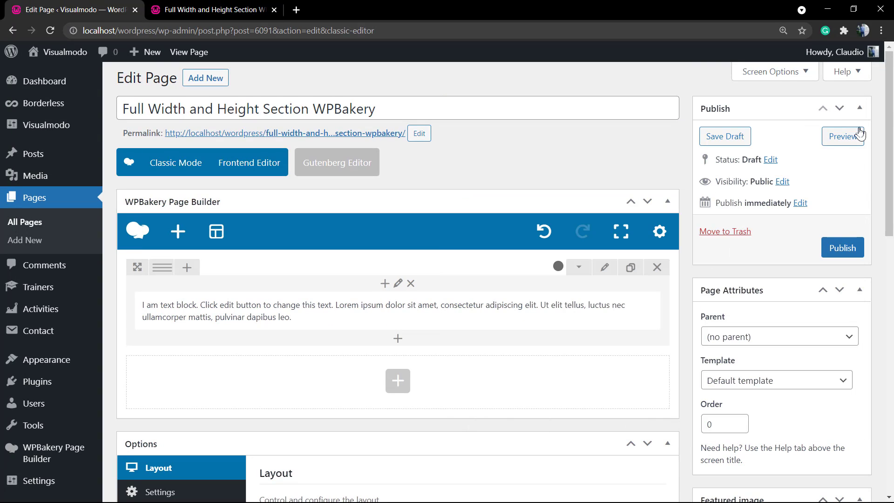
click(843, 136)
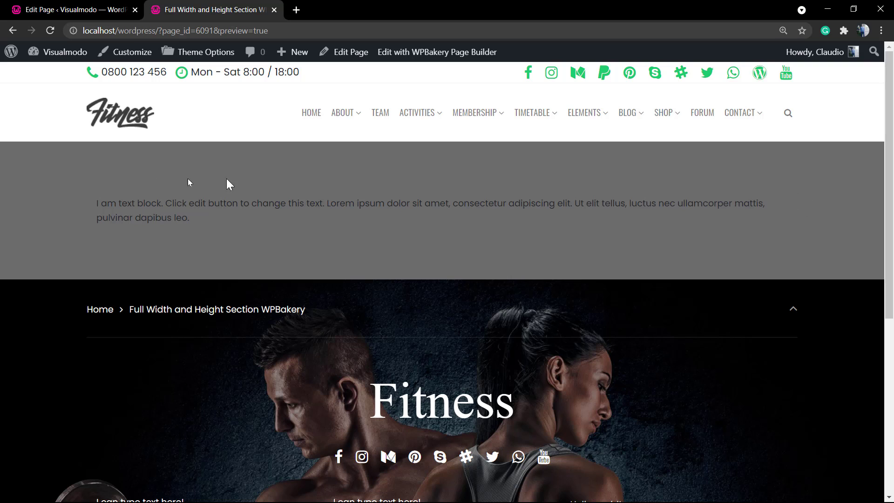
Change Row stretch to 'Stretch row and content', save, and check the full-width text in preview
click(97, 9)
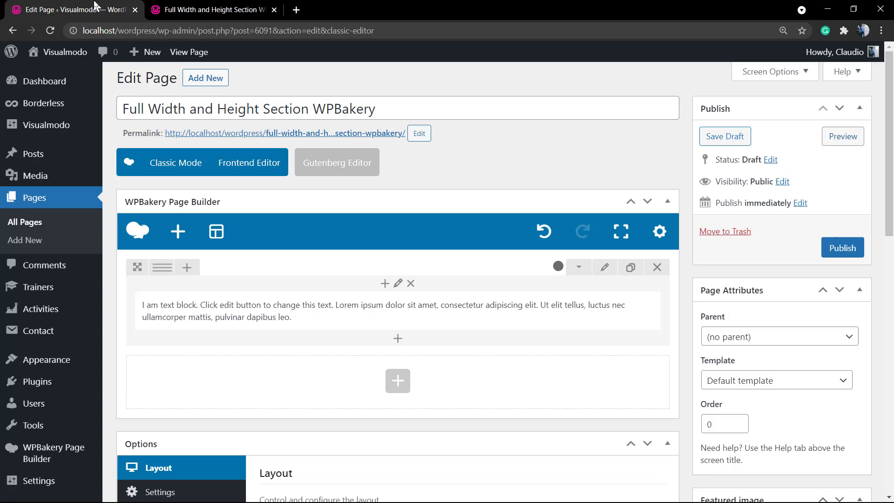
click(604, 267)
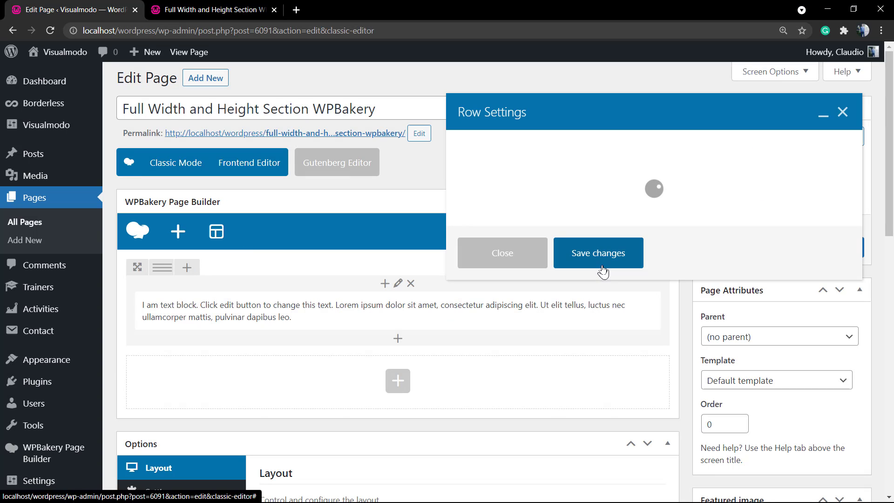
click(517, 222)
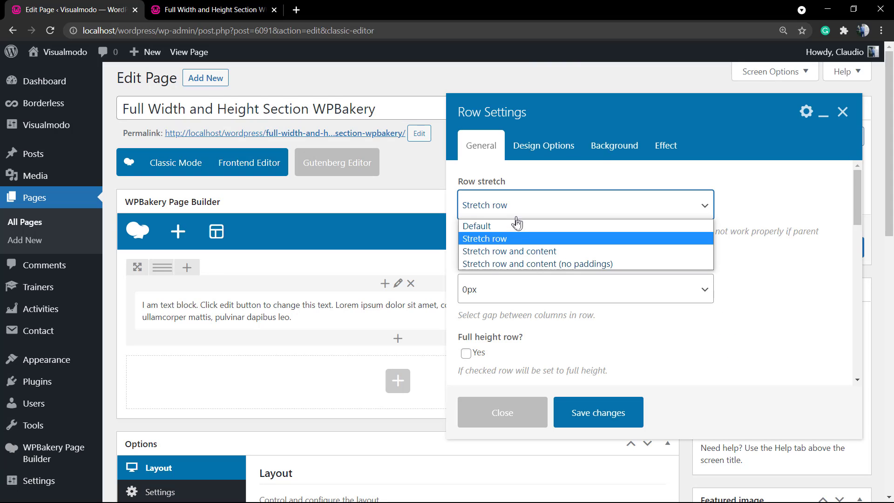
click(528, 254)
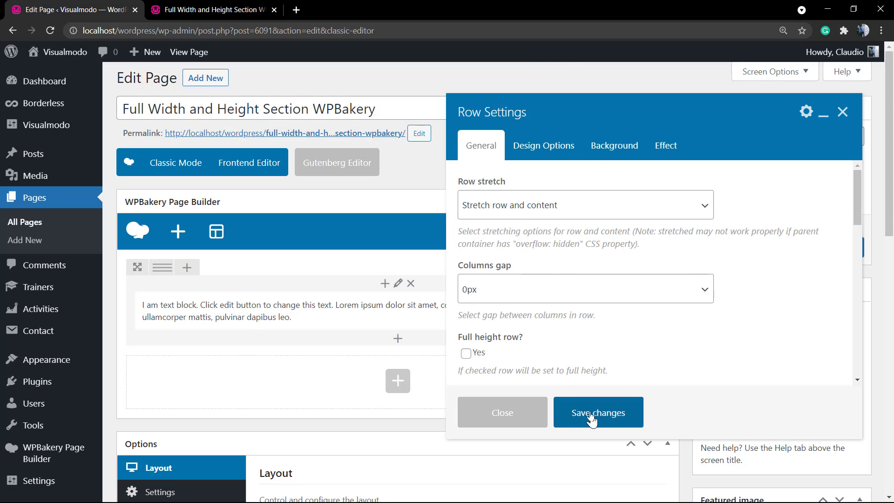
click(582, 410)
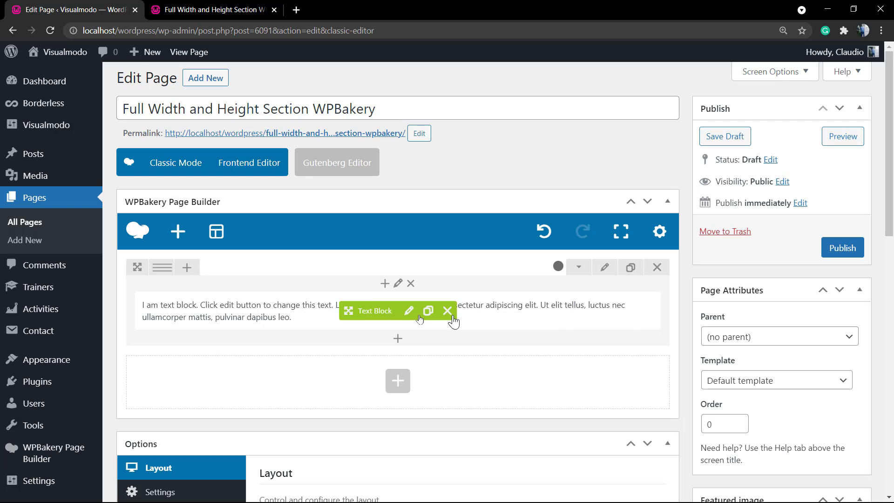
click(843, 136)
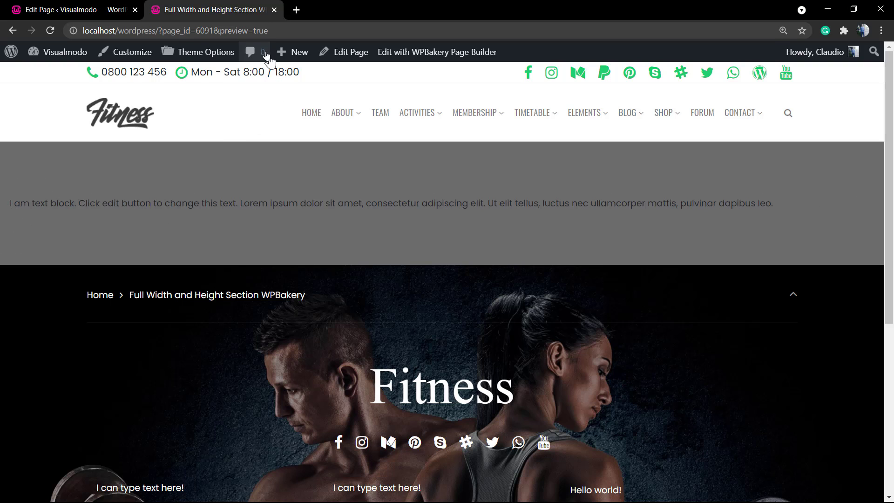
click(65, 11)
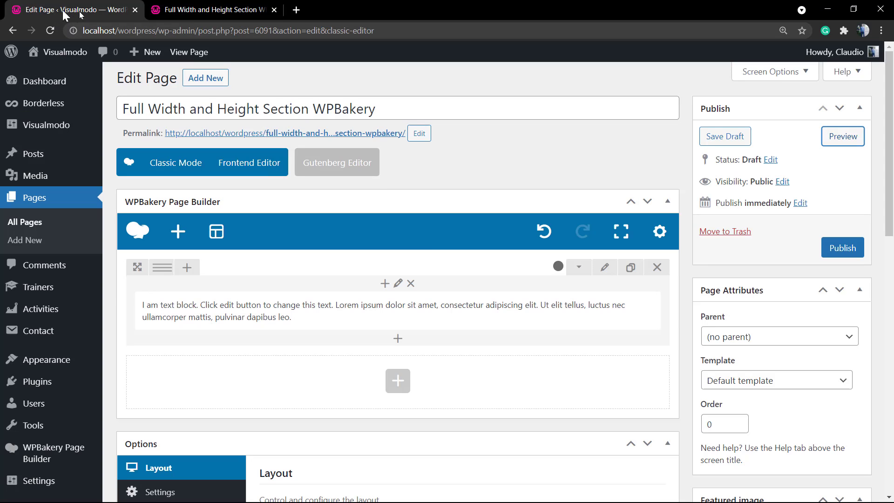
Switch Row stretch to 'Stretch row and content (no paddings)', save, and view the refreshed preview
click(606, 270)
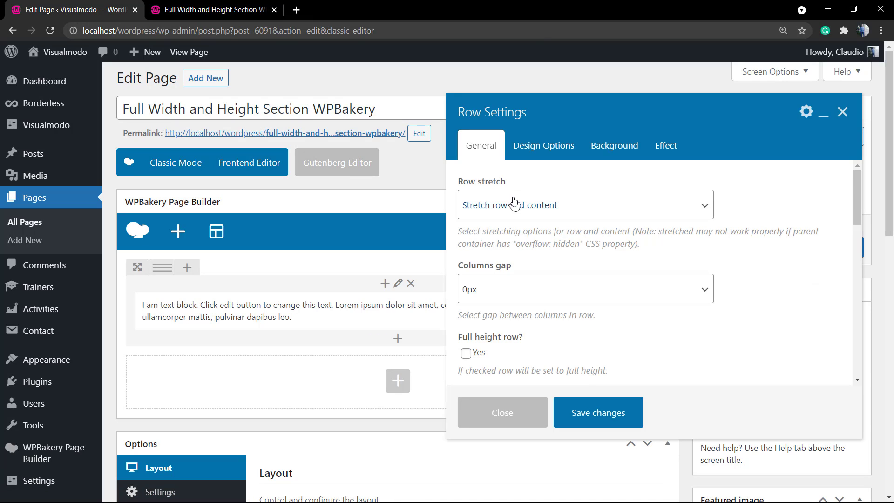
click(514, 204)
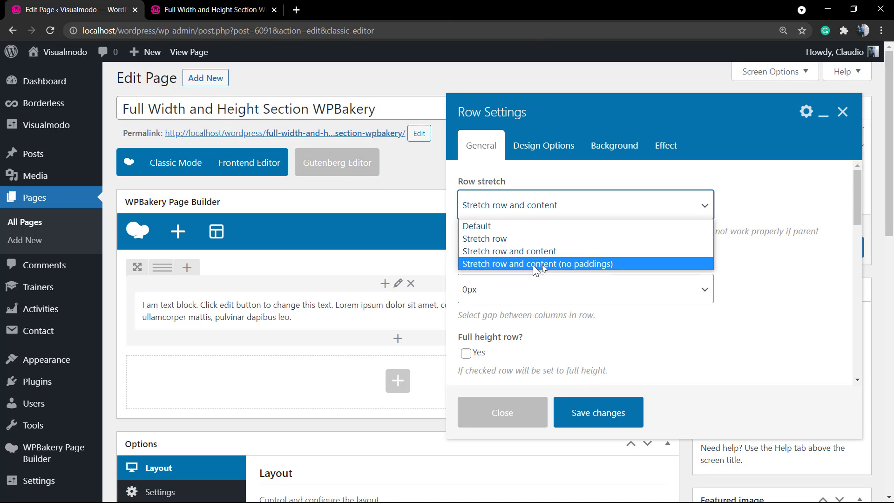
click(554, 264)
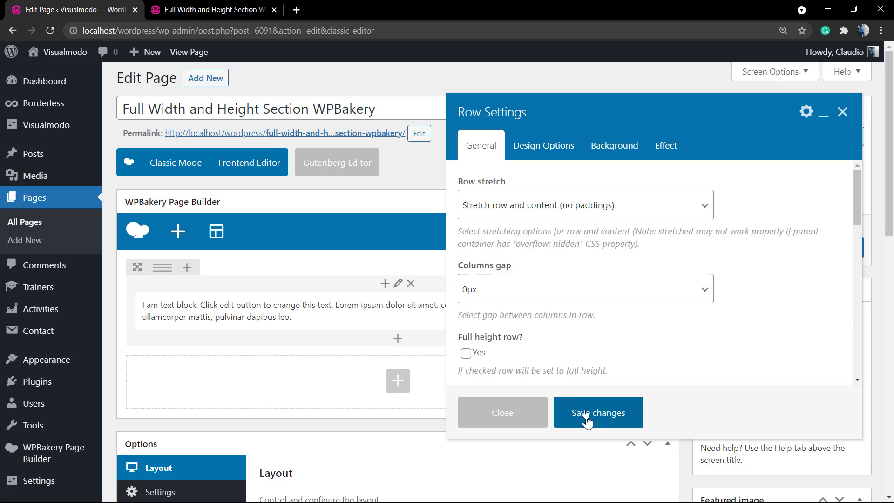
click(600, 411)
click(839, 141)
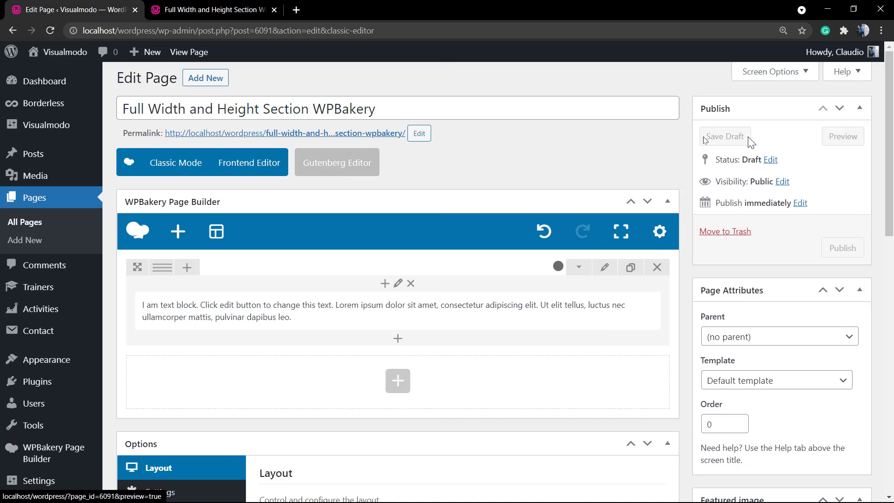
click(203, 11)
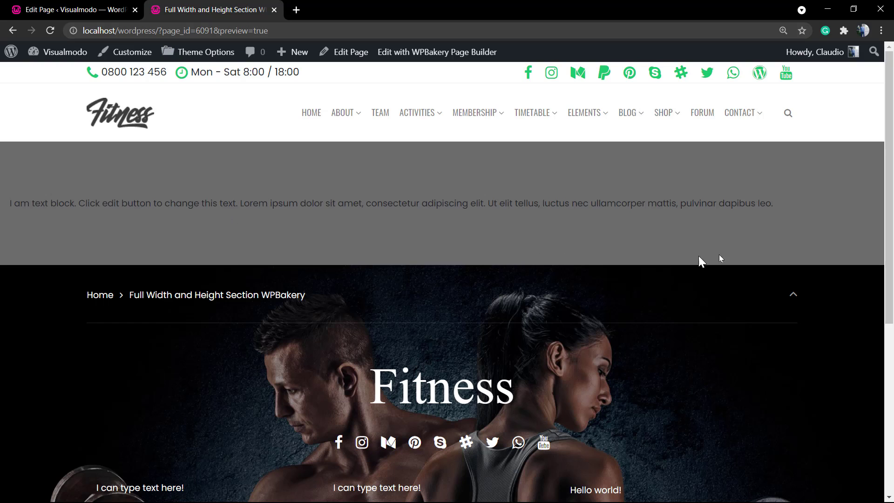
Apply the 3-column layout, clone the Text Block into the middle column, and preview the page
click(14, 9)
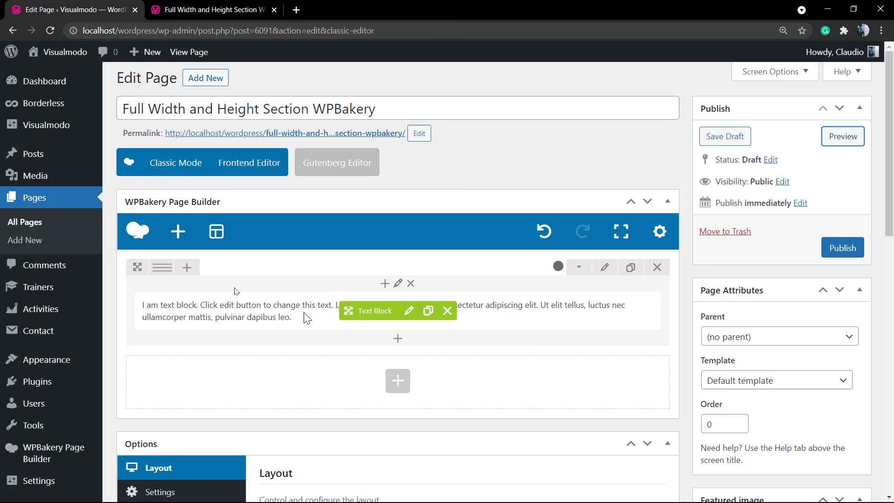
mouse_move(163, 267)
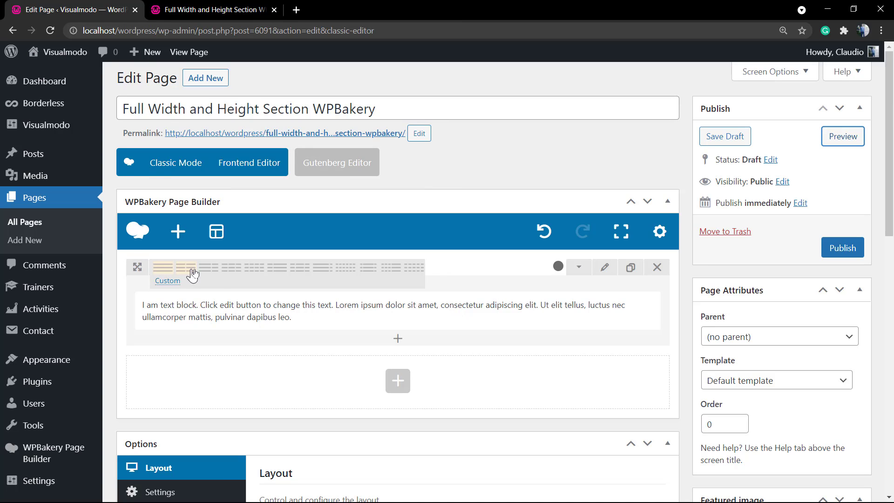
click(232, 269)
click(240, 329)
click(240, 329)
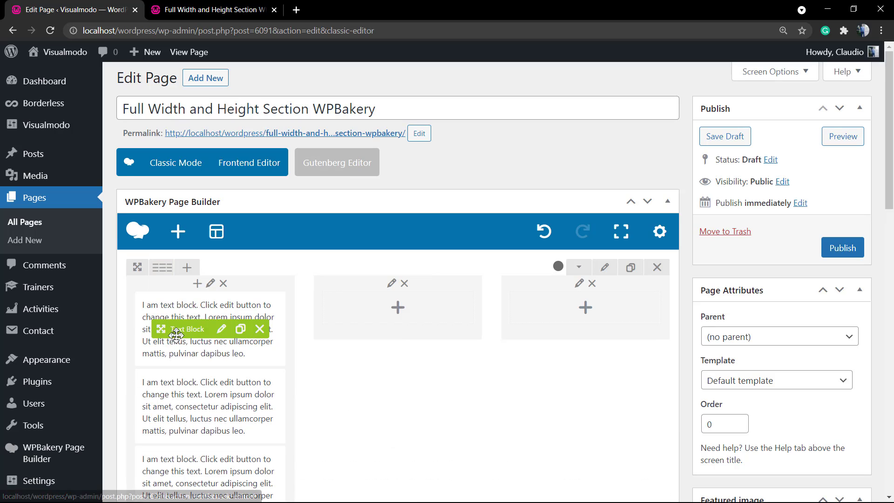
drag(176, 335, 557, 321)
click(842, 137)
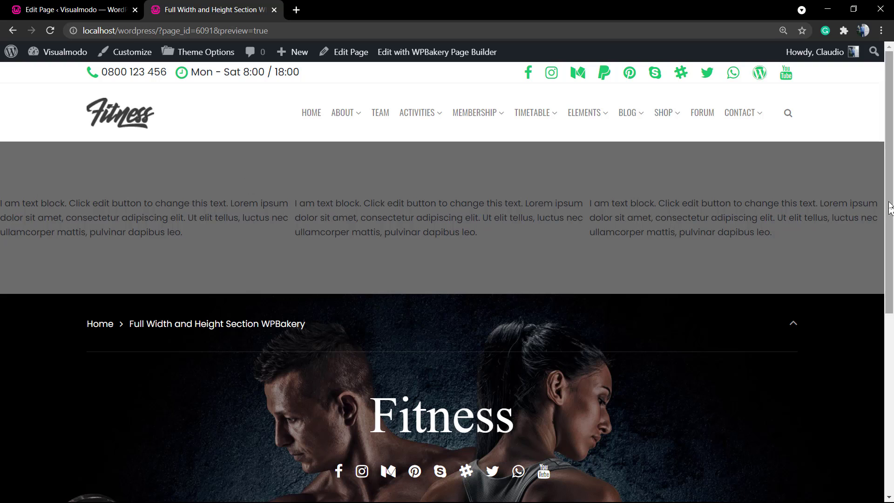
click(93, 8)
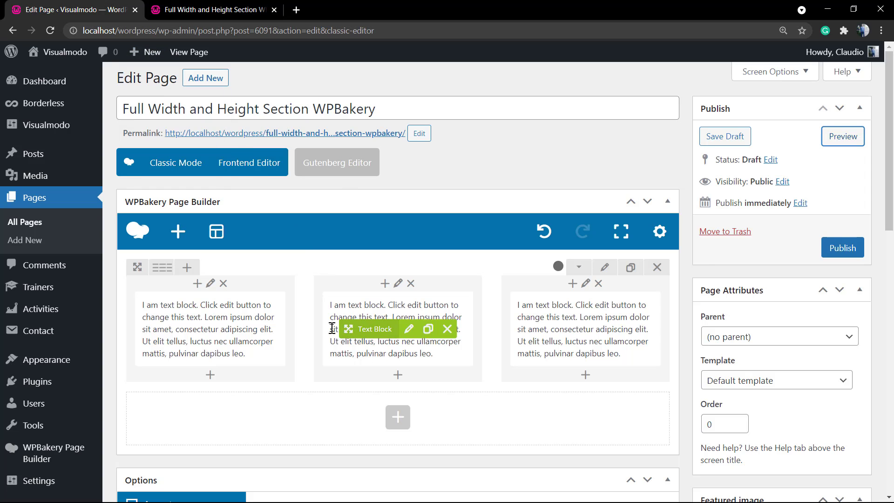
Set the row's Row stretch back to 'Stretch row' so the content stays padded
click(604, 267)
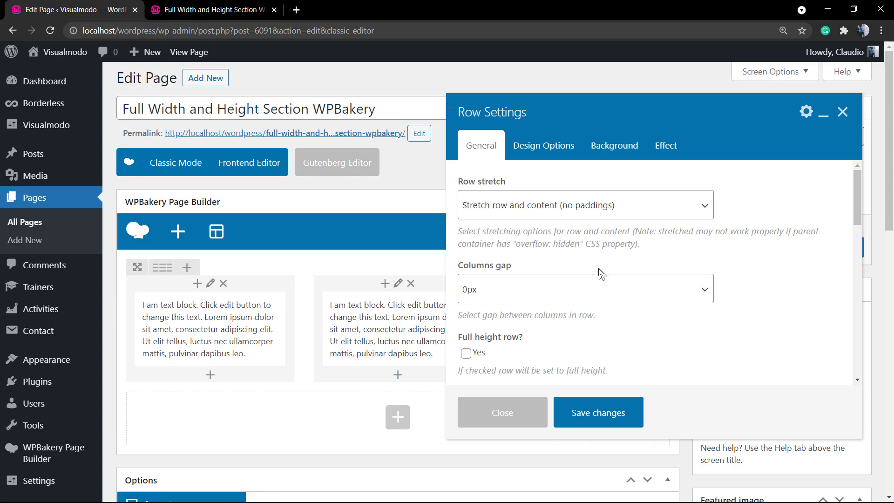
click(504, 214)
click(522, 239)
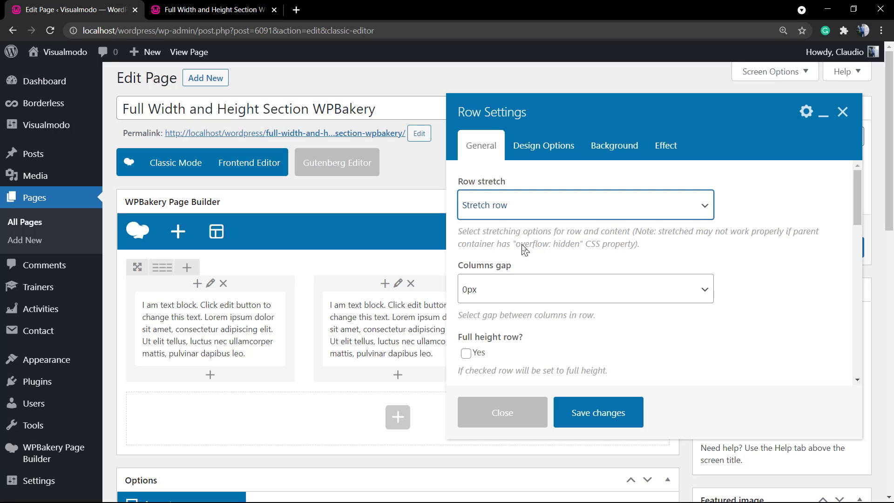
click(575, 414)
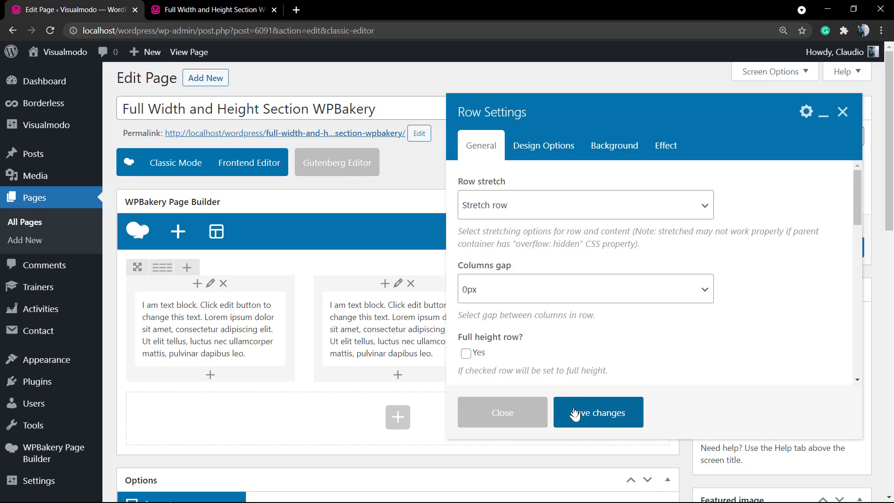
Make the row full height with Middle column position, save, and preview it
scroll(535, 335, down, 1)
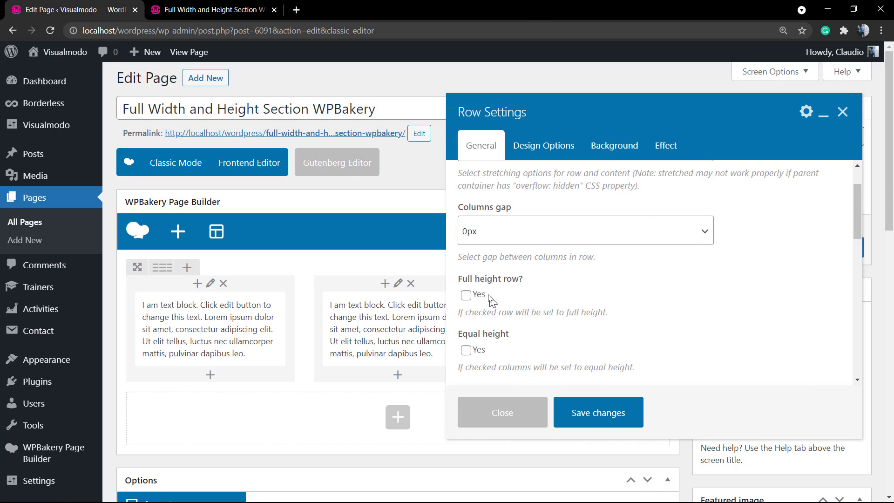
drag(458, 278, 466, 304)
click(467, 295)
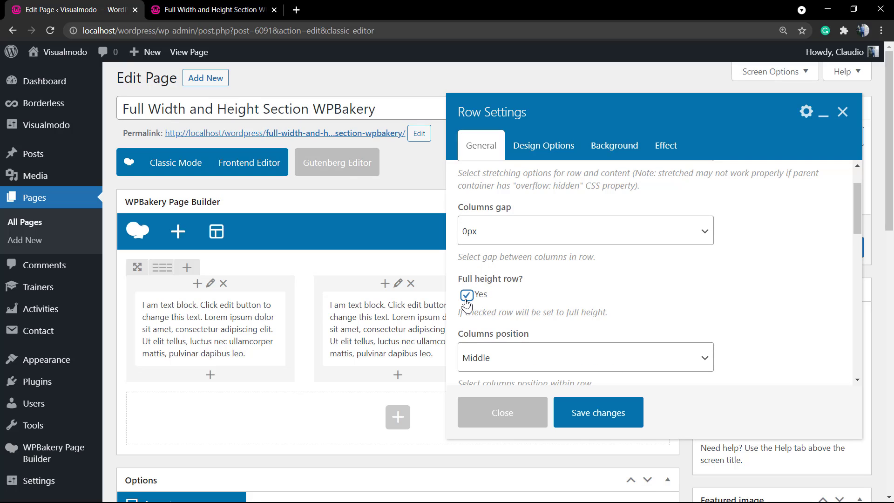
click(524, 364)
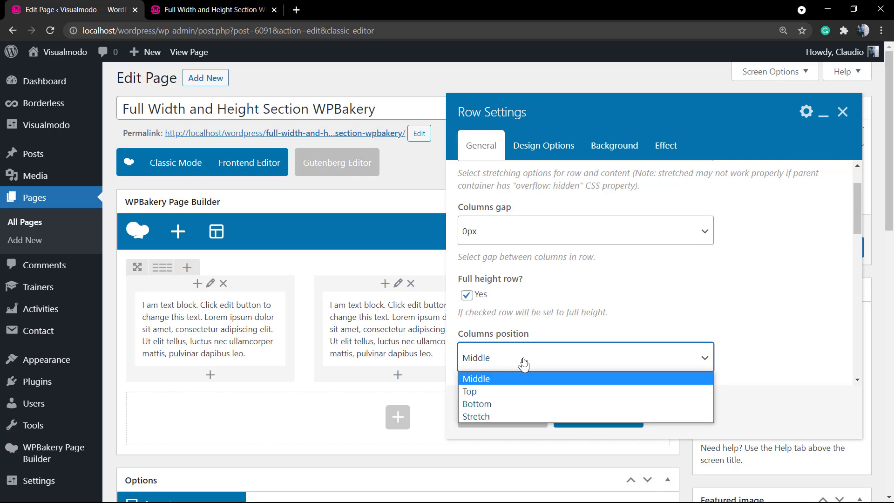
click(525, 378)
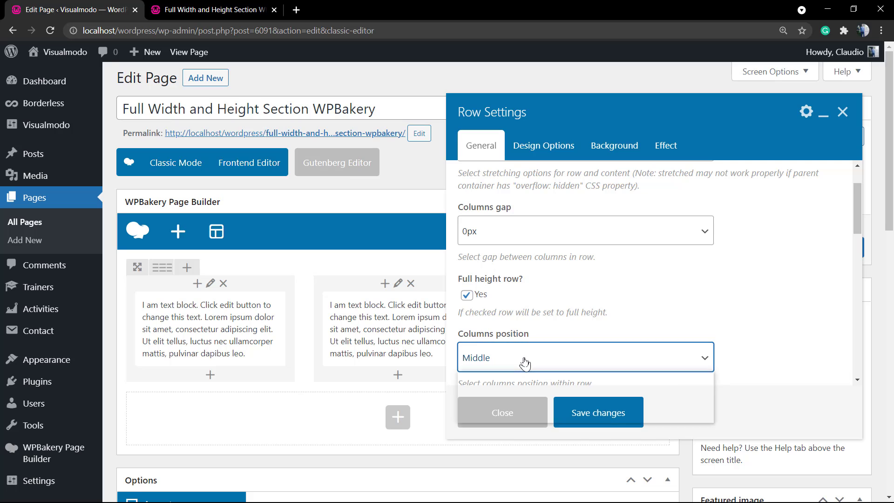
click(577, 415)
click(843, 140)
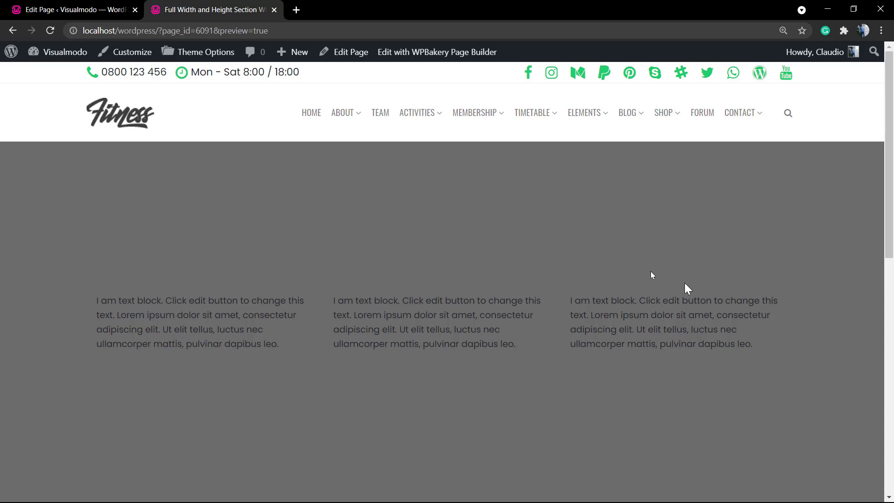
Make all the text in the first Text Block white and save it
click(105, 5)
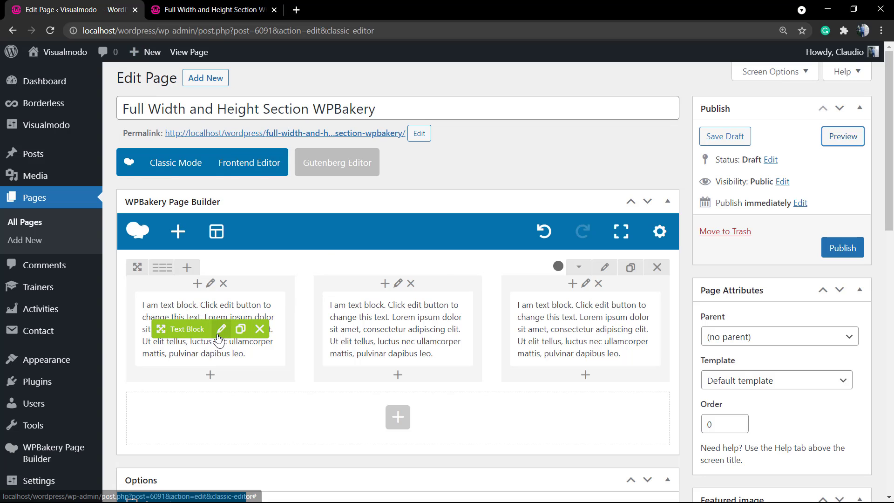
click(220, 335)
key(ctrl+a)
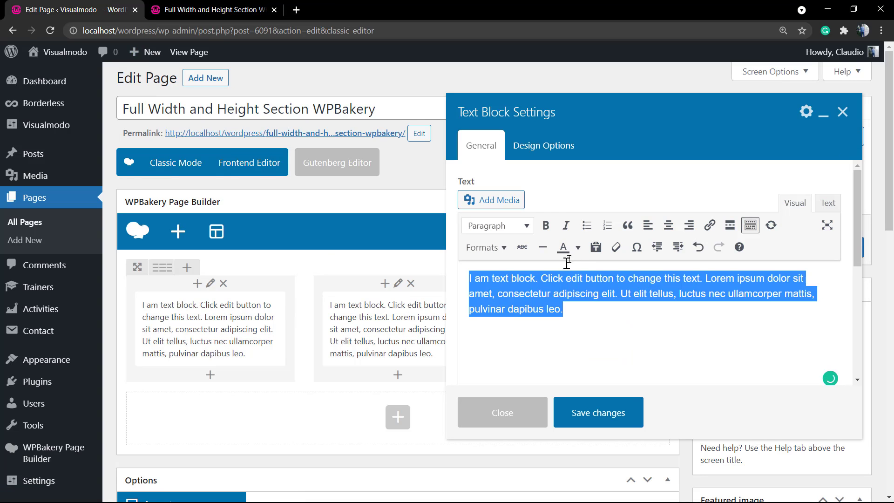
click(578, 247)
click(611, 308)
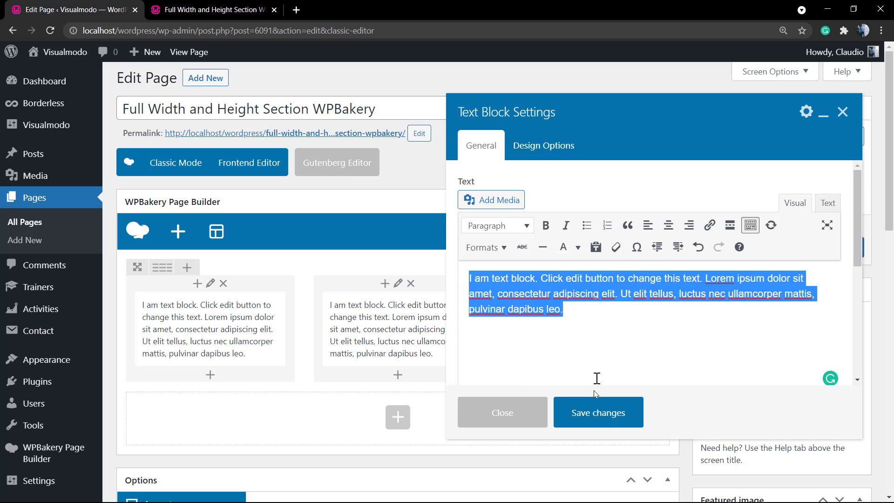
click(598, 413)
Replace the middle and right blocks with clones of the white-text block, then view the preview
click(449, 328)
mouse_move(567, 325)
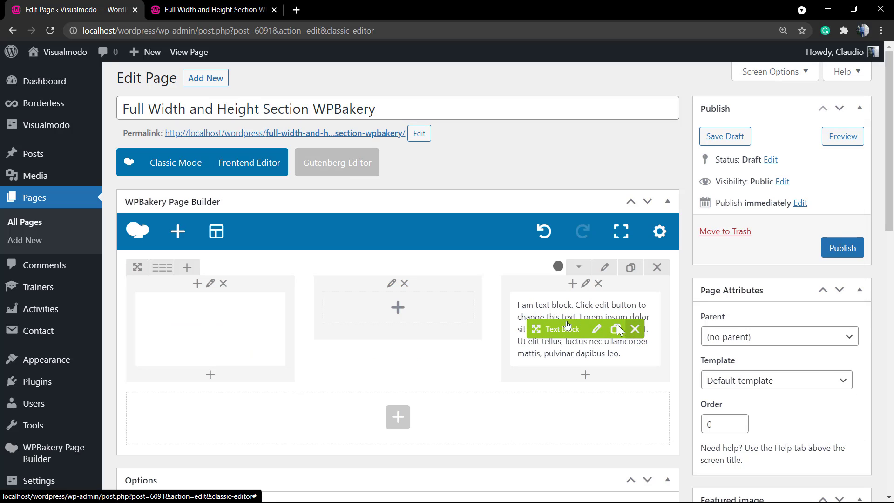
click(635, 328)
click(240, 329)
click(240, 329)
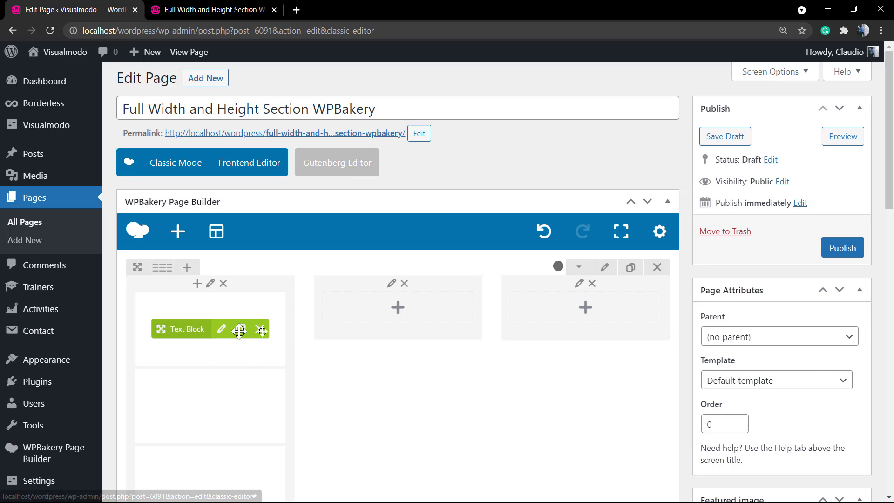
drag(240, 329, 347, 328)
drag(180, 331, 567, 314)
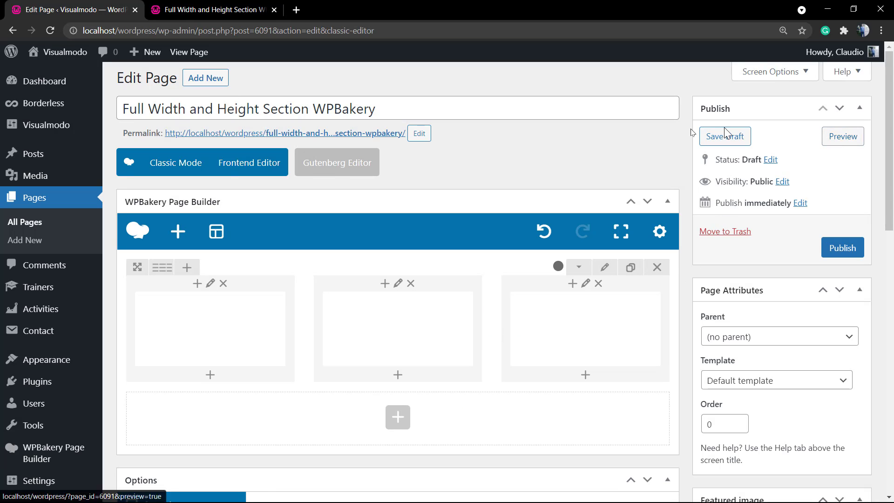
click(264, 9)
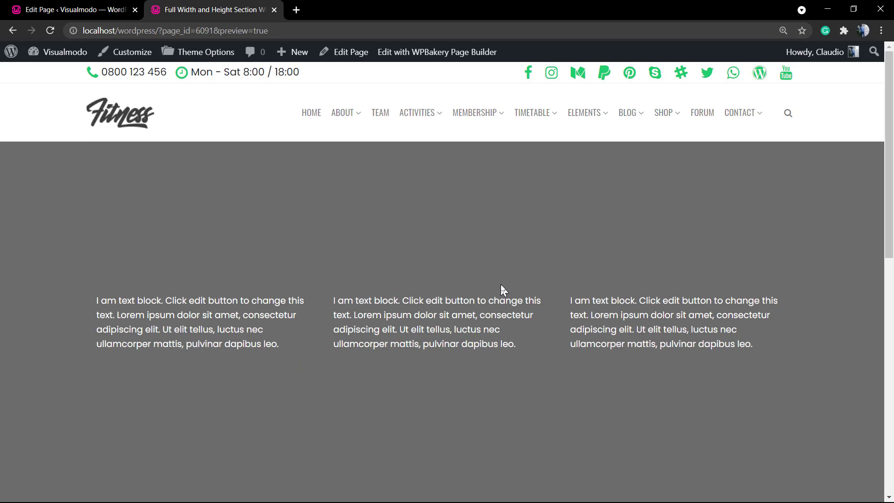
Open the row's settings and move the preview tab ahead of the editor tab
click(119, 9)
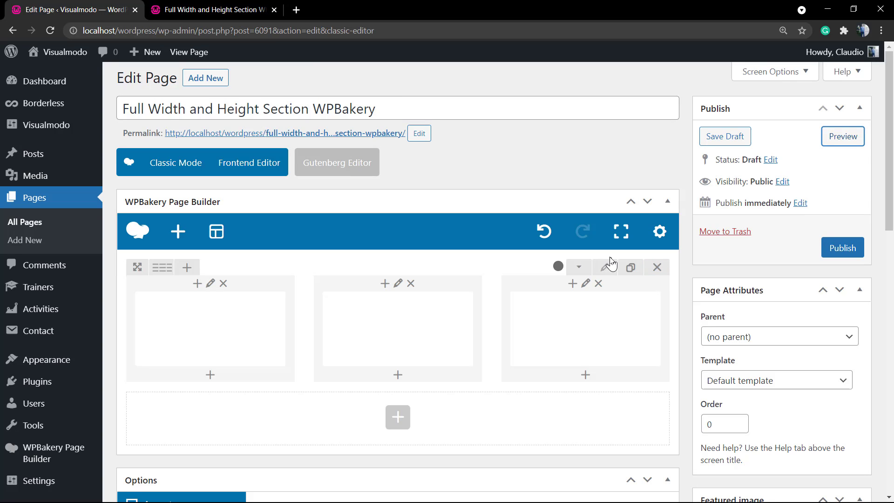
click(606, 270)
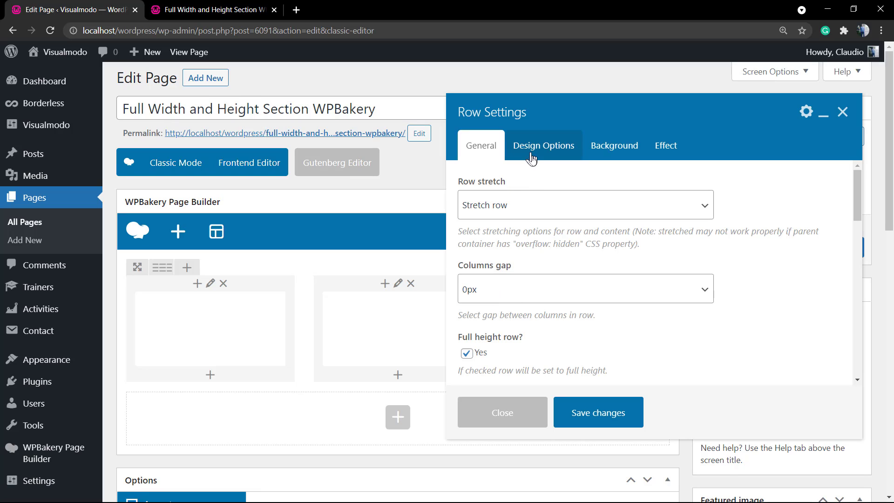
scroll(547, 242, down, 1)
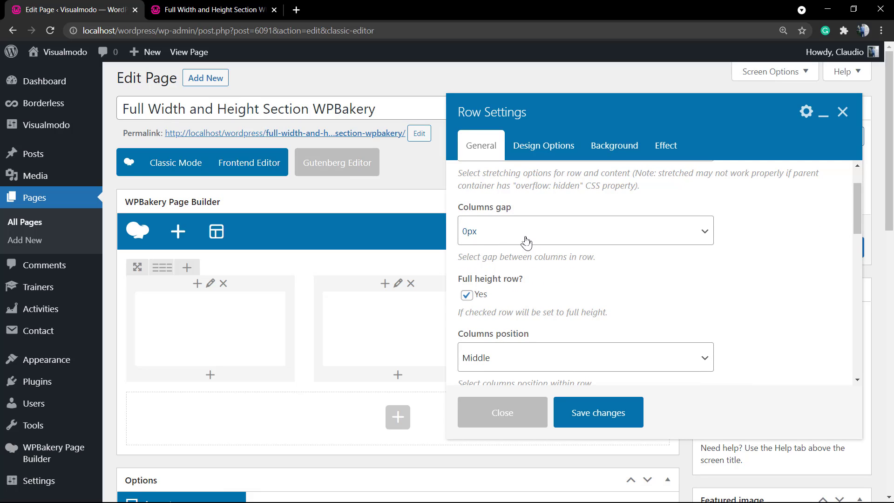
click(526, 242)
drag(209, 10, 74, 10)
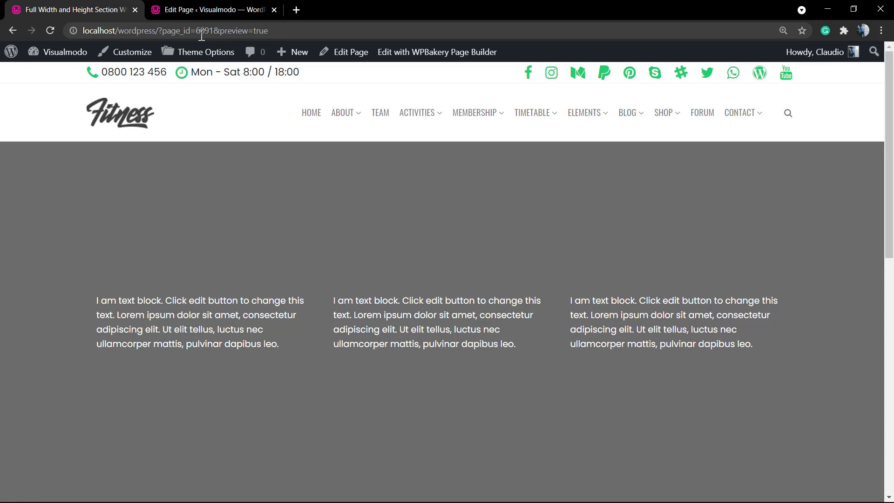
click(207, 9)
Set the row's columns gap to 35px, save it, and preview the page
click(520, 237)
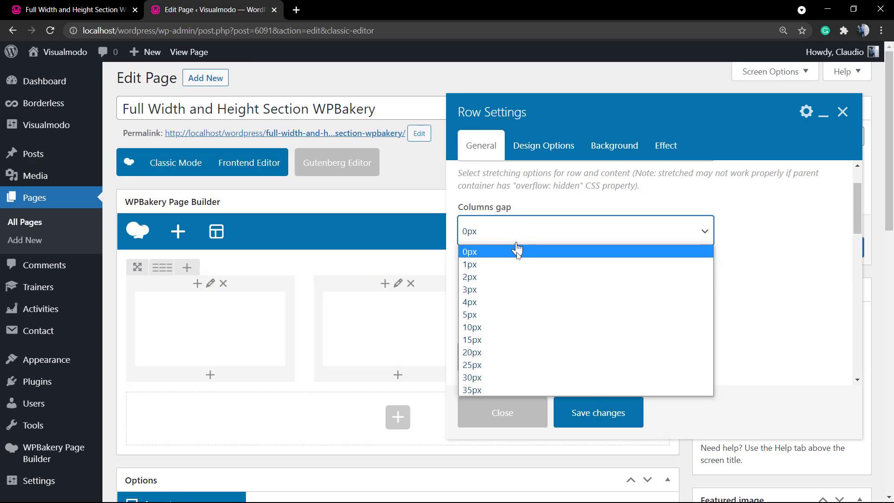
click(520, 390)
click(574, 414)
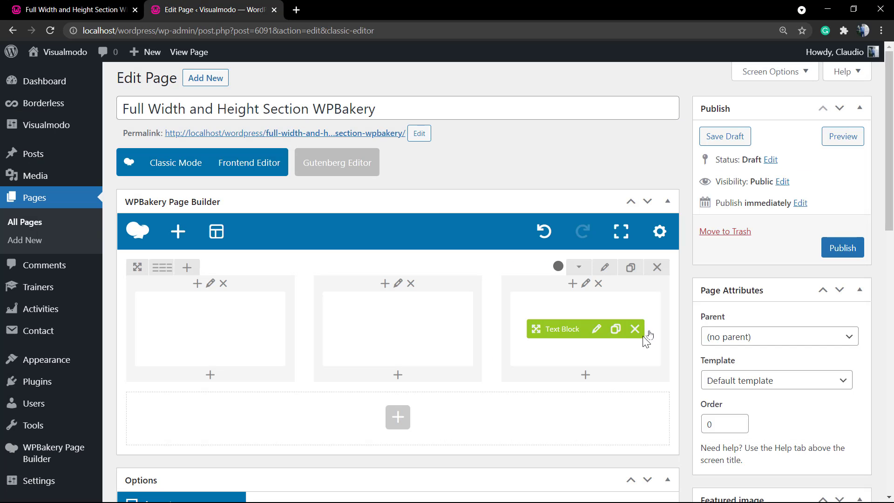
click(843, 136)
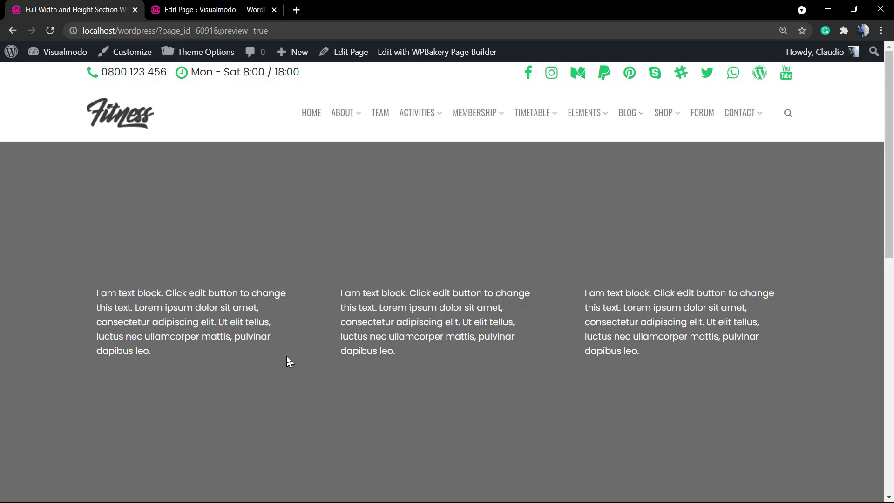
Scroll the gap preview, then return to the Edit Page tab
scroll(286, 355, down, 1)
scroll(287, 356, up, 1)
click(191, 9)
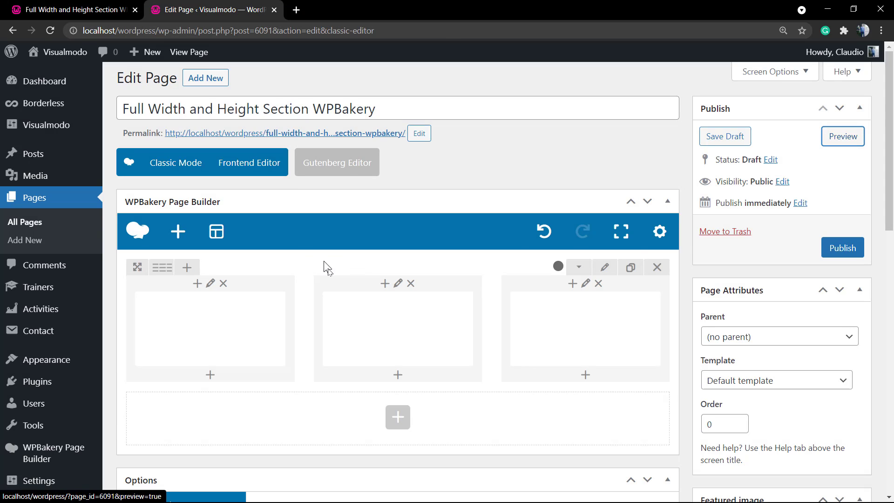
Open the row's settings and expand the Row stretch dropdown on the General tab
click(605, 267)
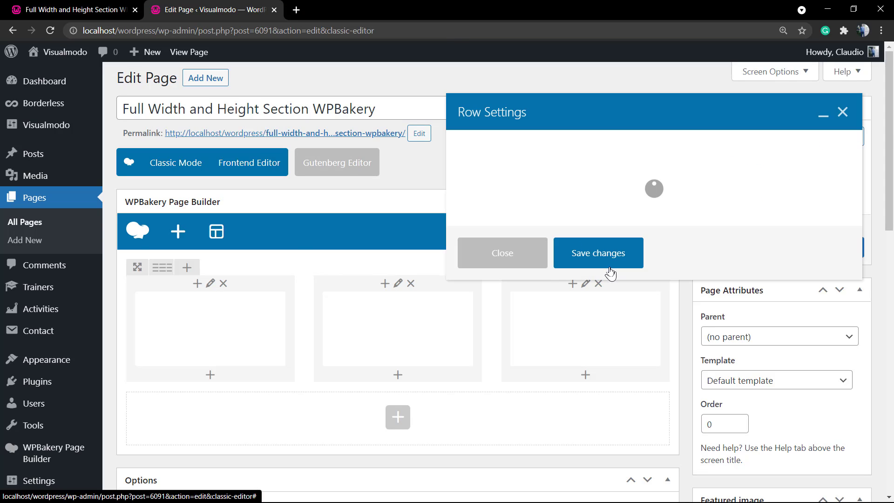
click(529, 217)
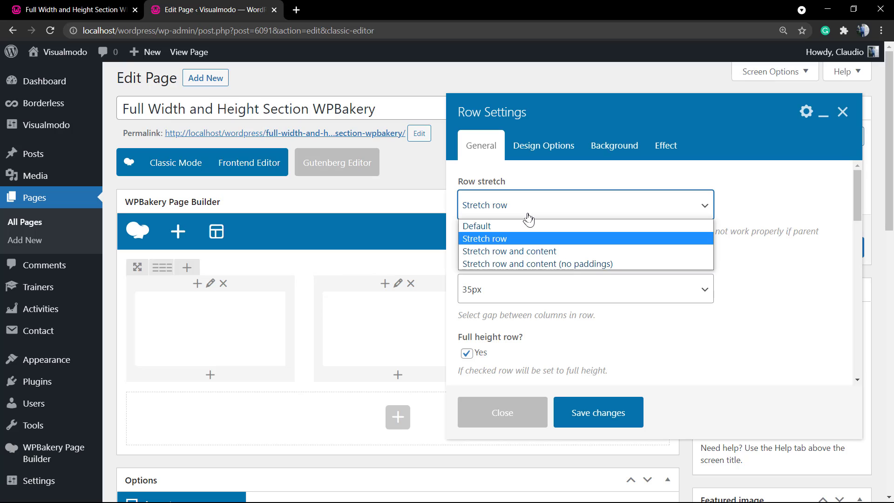